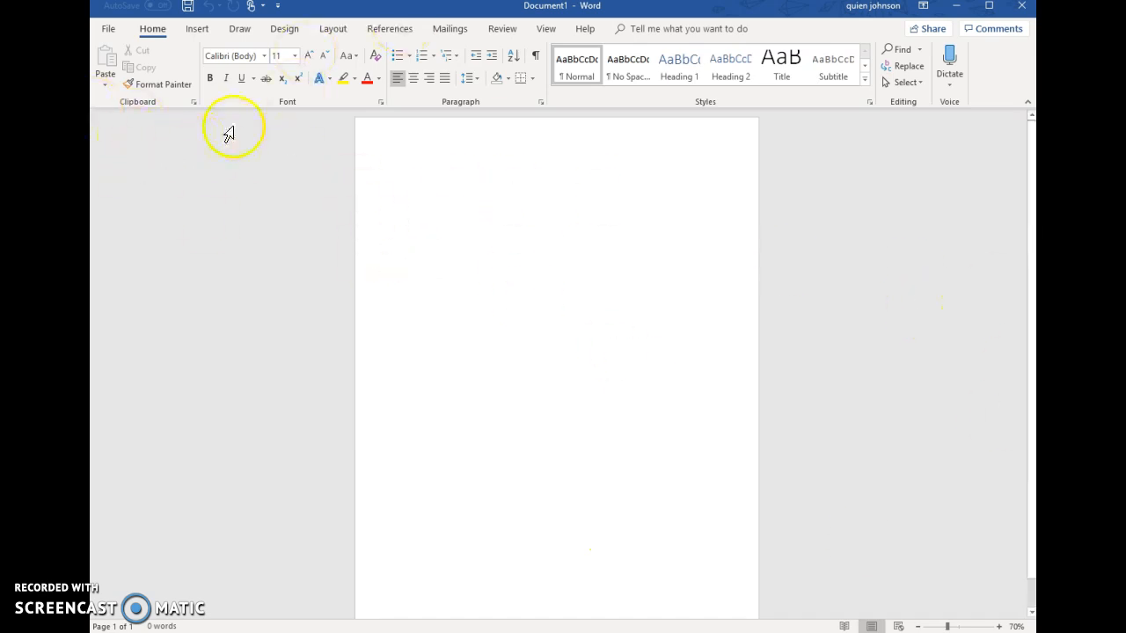
left_click(192, 29)
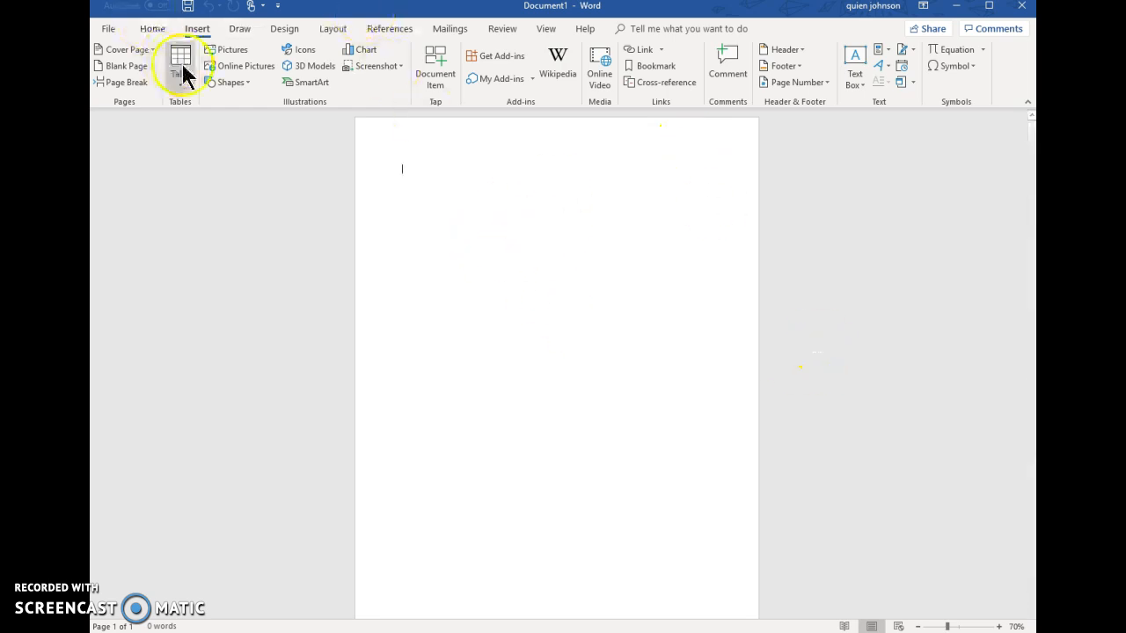
left_click(219, 51)
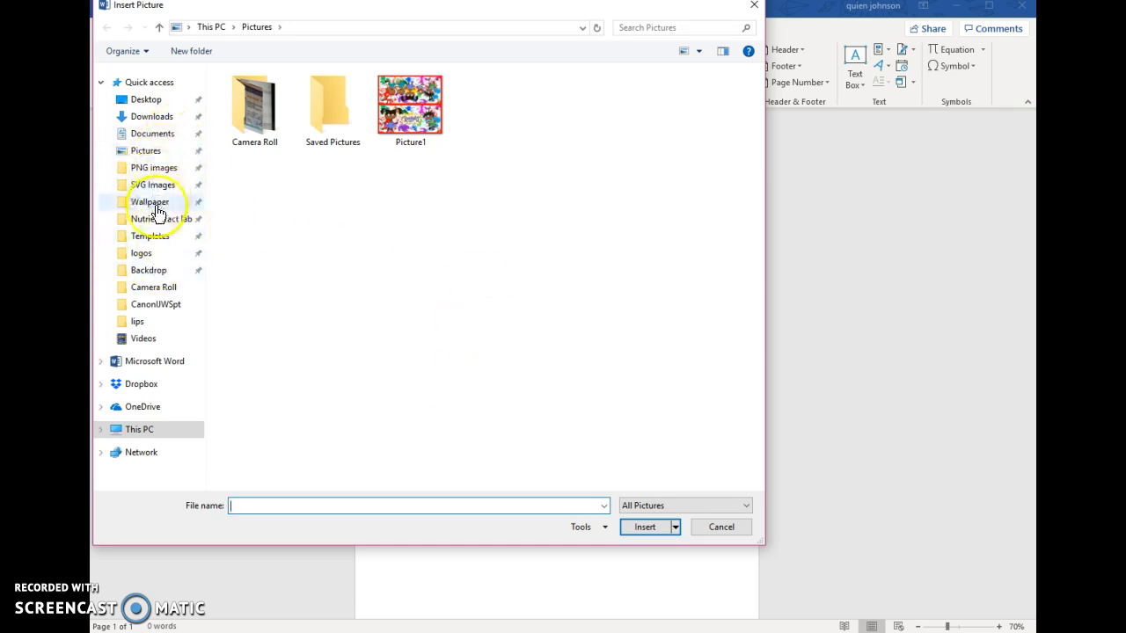
left_click(153, 117)
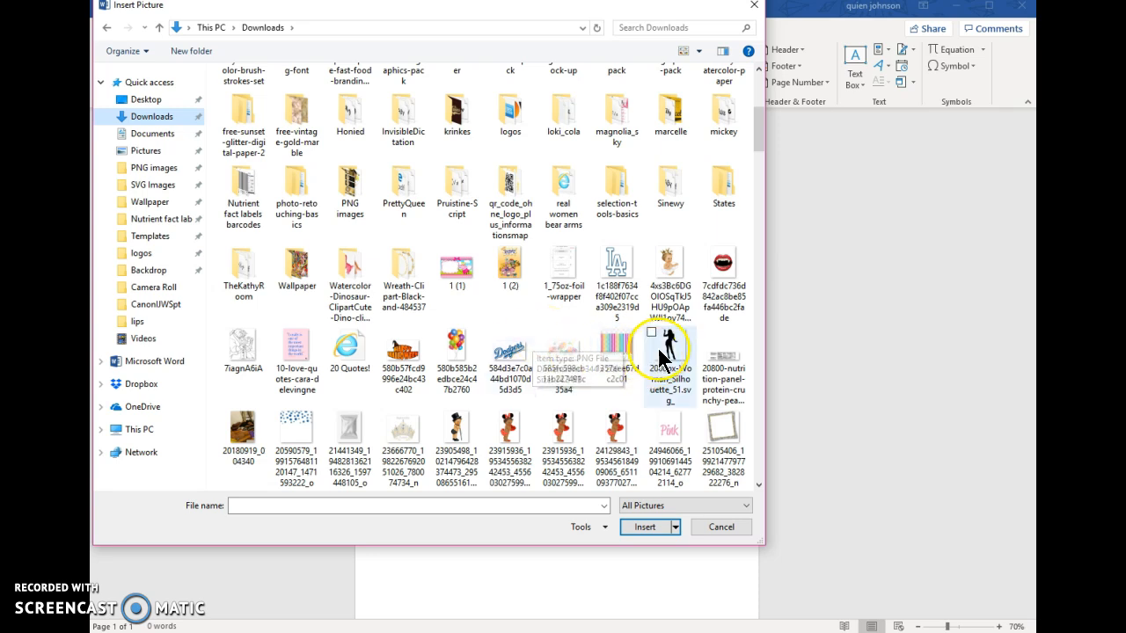
left_click(664, 299)
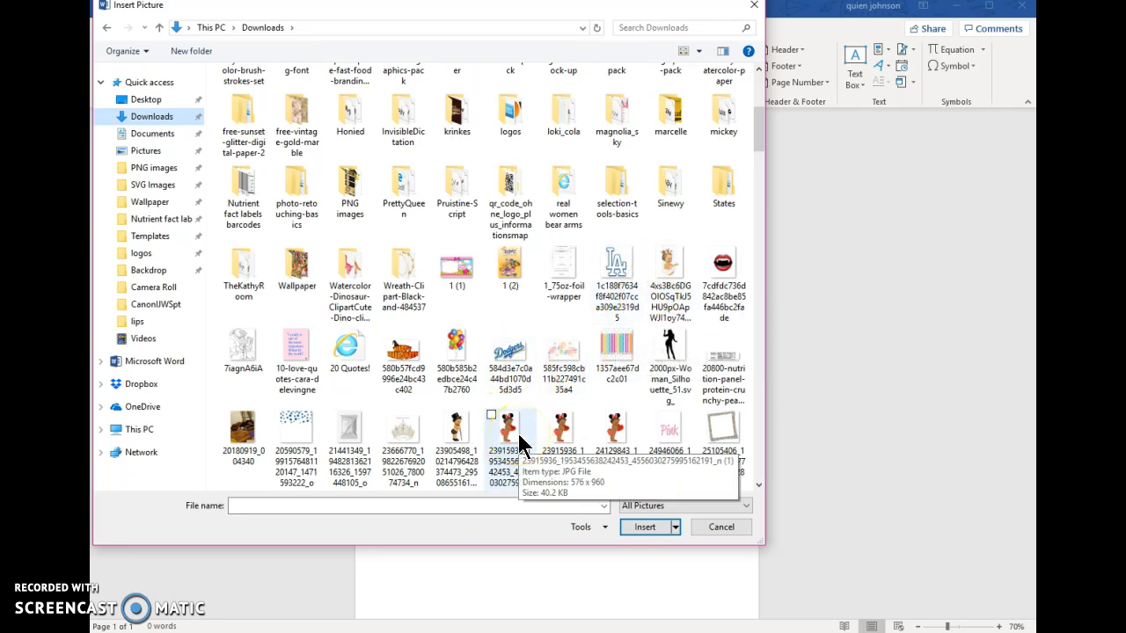
scroll(525, 420, "down", 4)
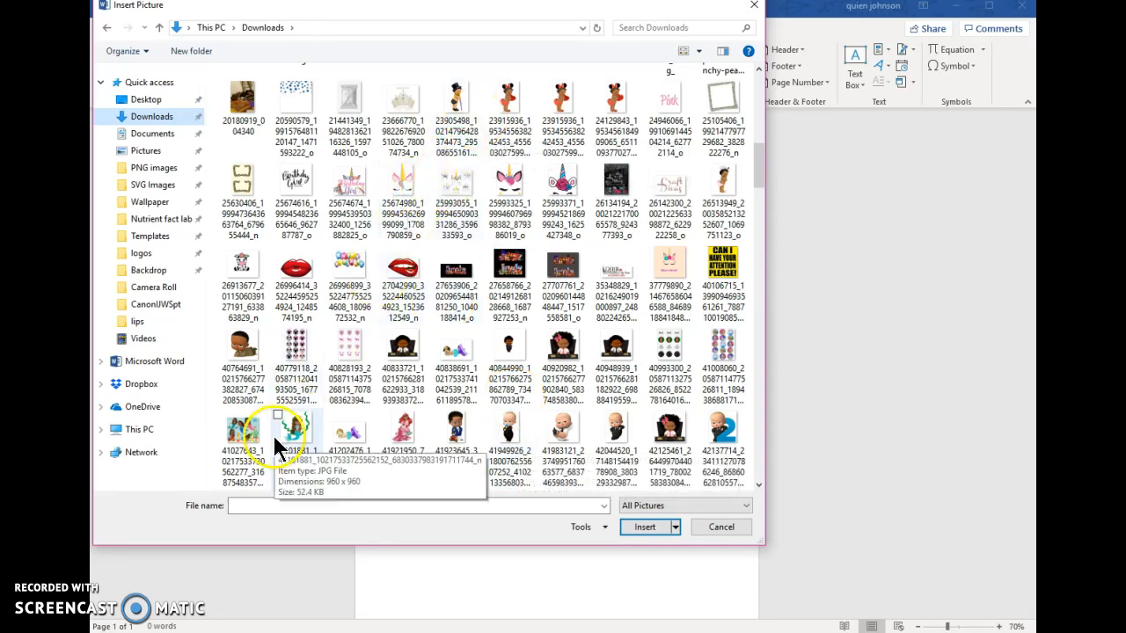
left_click(502, 433)
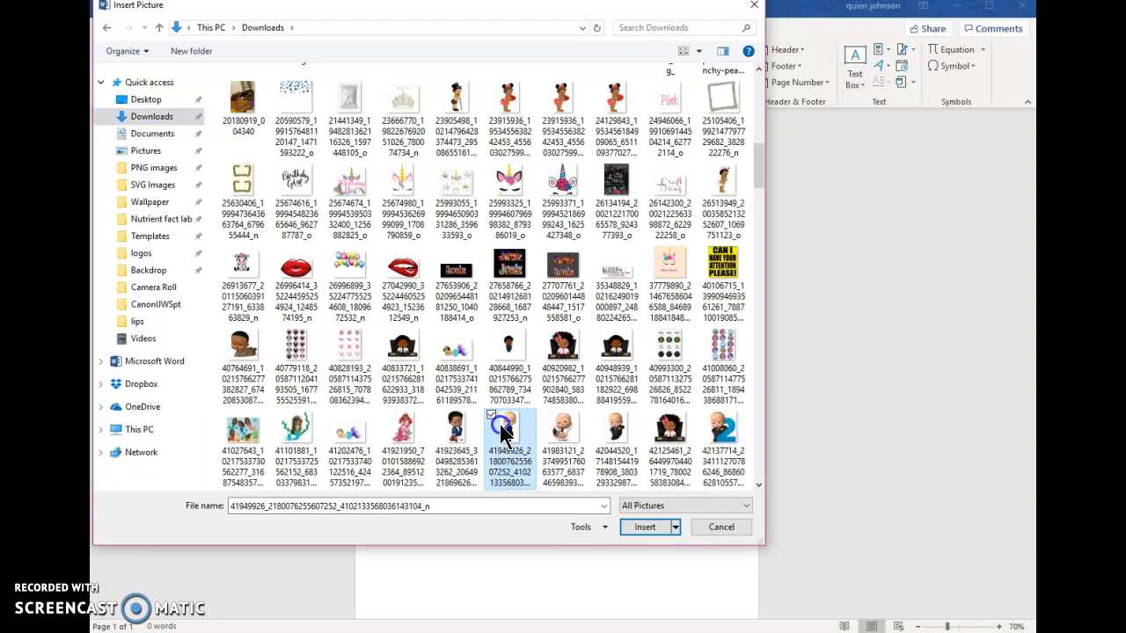
left_click(633, 526)
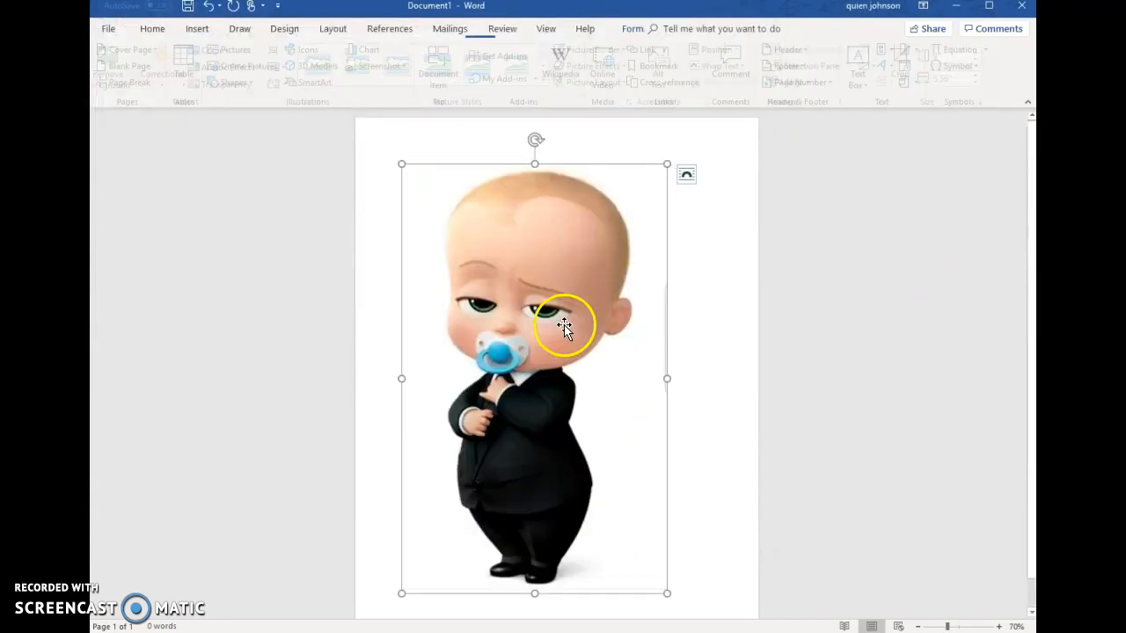
Set the picture's layout to In Front of Text with a fixed position on the page, and shift it slightly right and down
left_click_drag(571, 310, 800, 269)
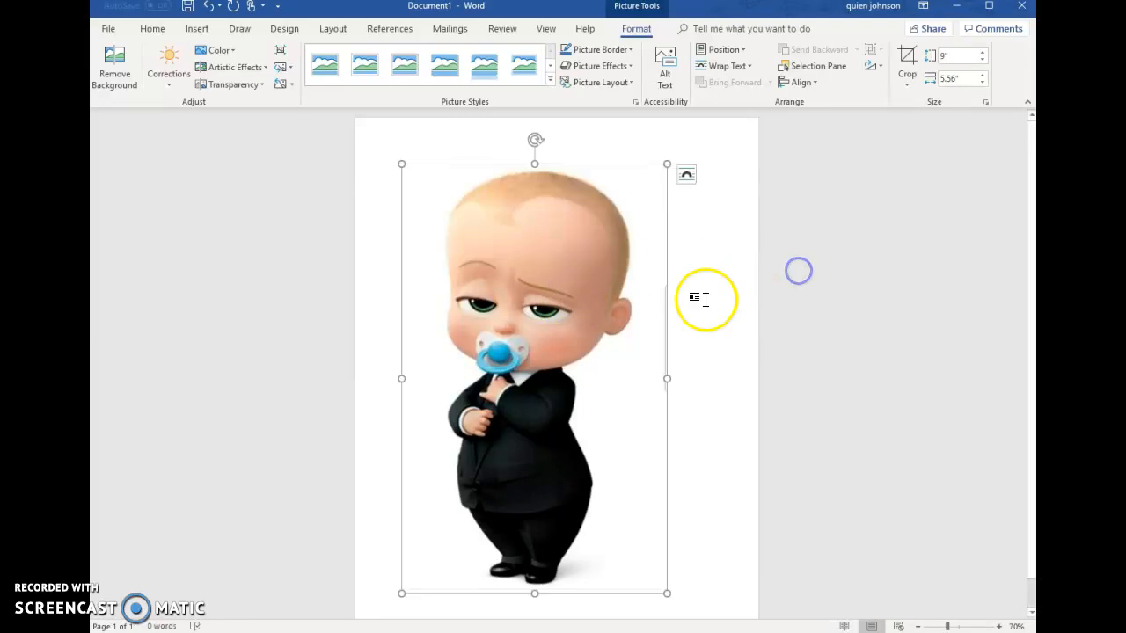
left_click_drag(622, 299, 772, 289)
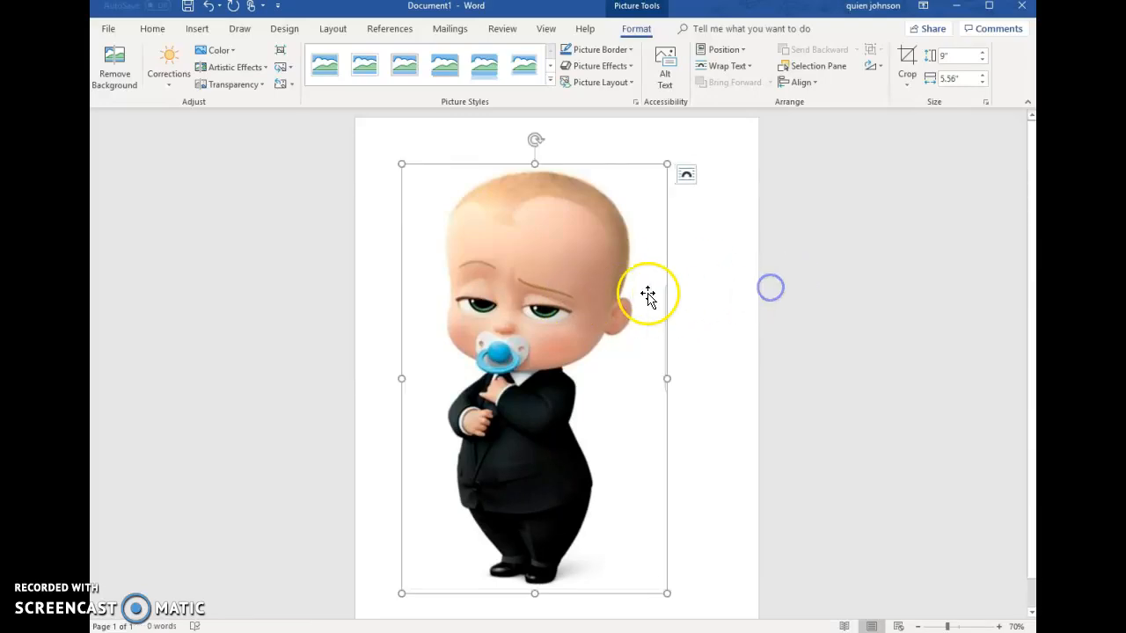
left_click(685, 177)
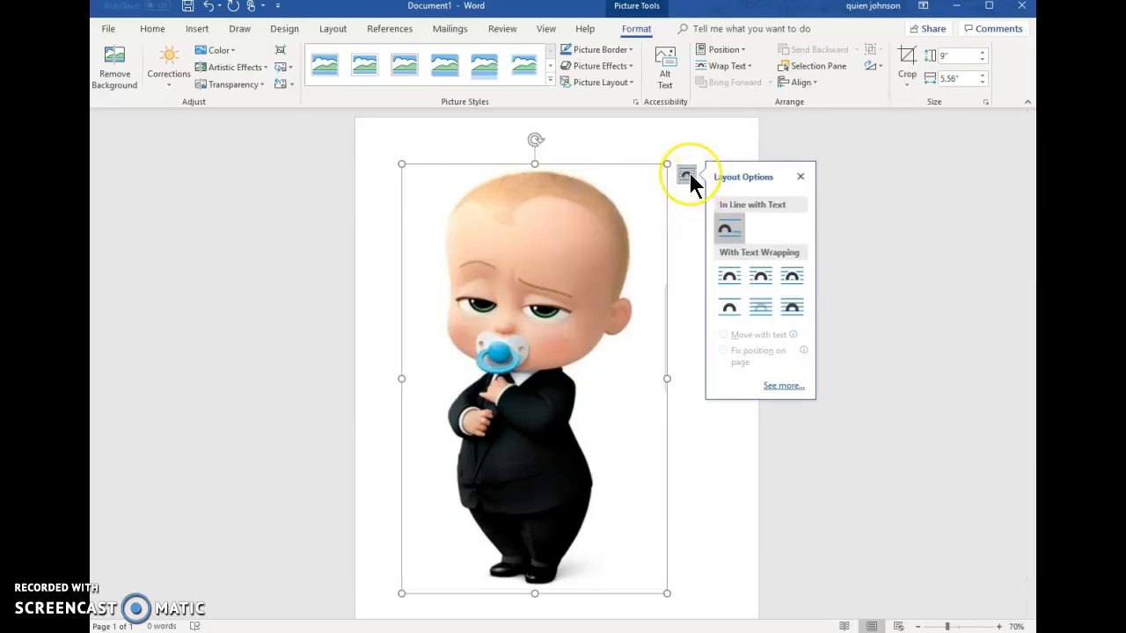
left_click(792, 307)
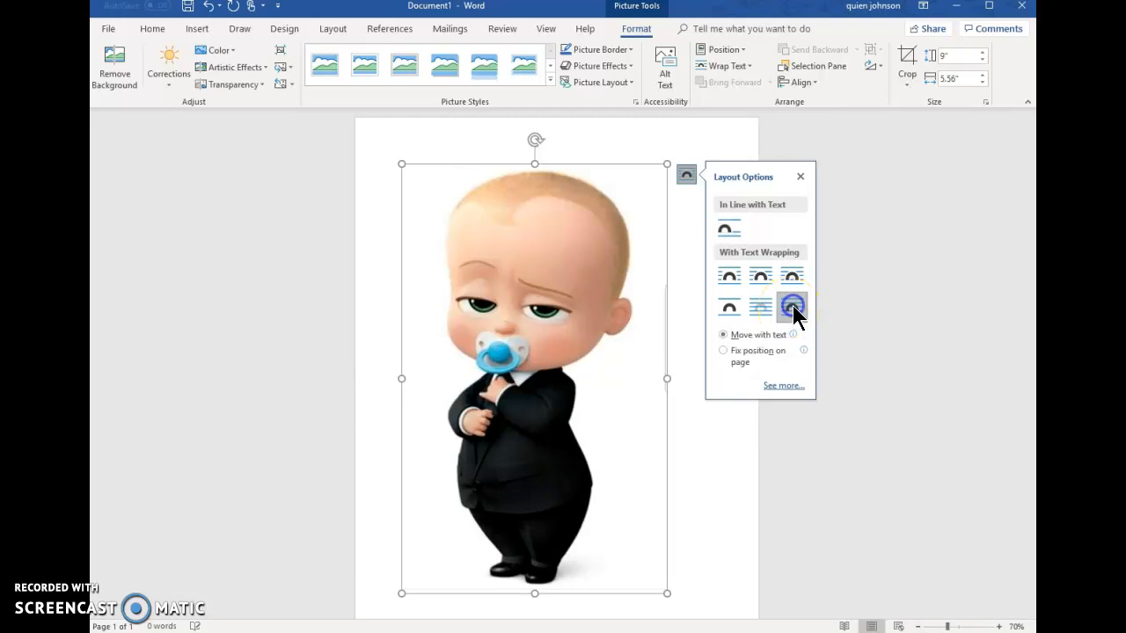
left_click(721, 351)
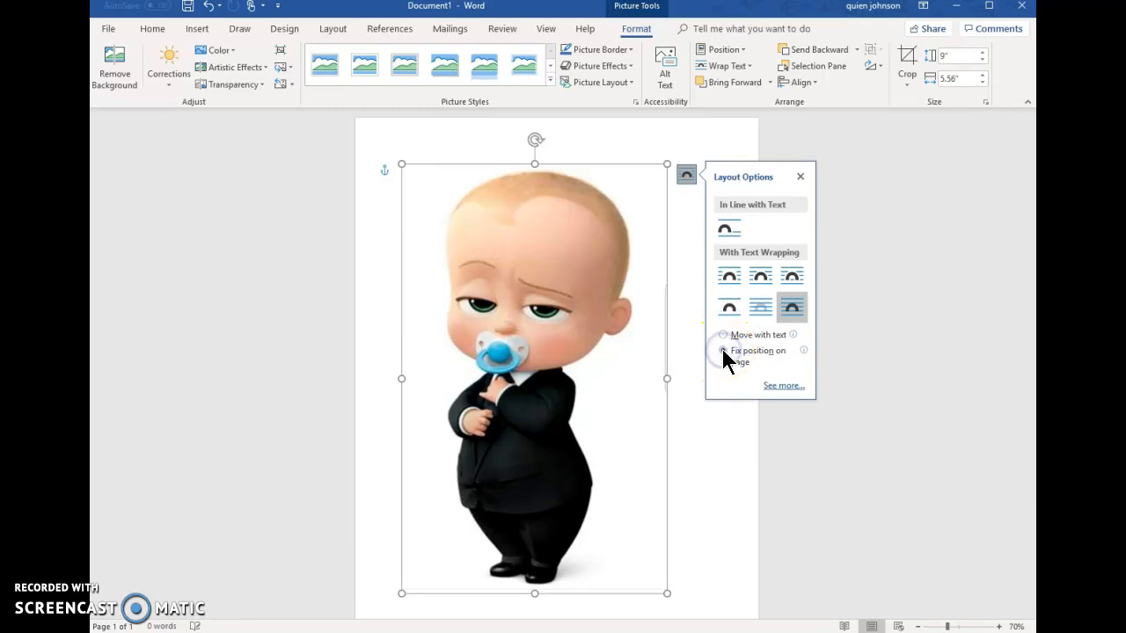
left_click(674, 238)
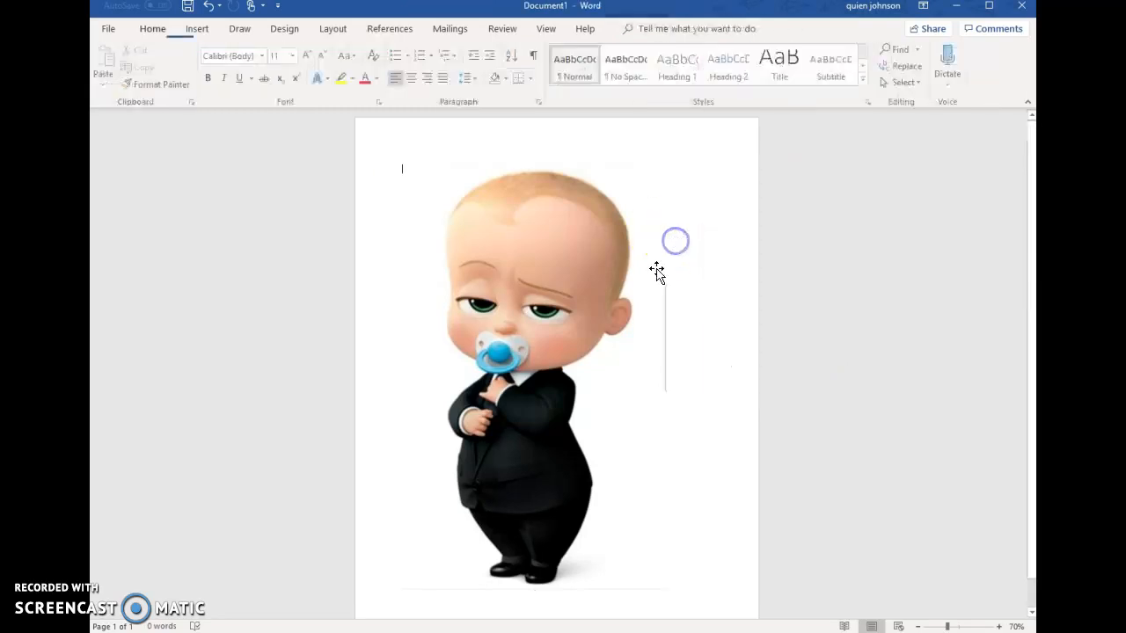
mouse_move(594, 283)
left_mouse_down()
mouse_move(716, 269)
mouse_move(613, 272)
mouse_move(641, 287)
mouse_move(615, 287)
left_mouse_up()
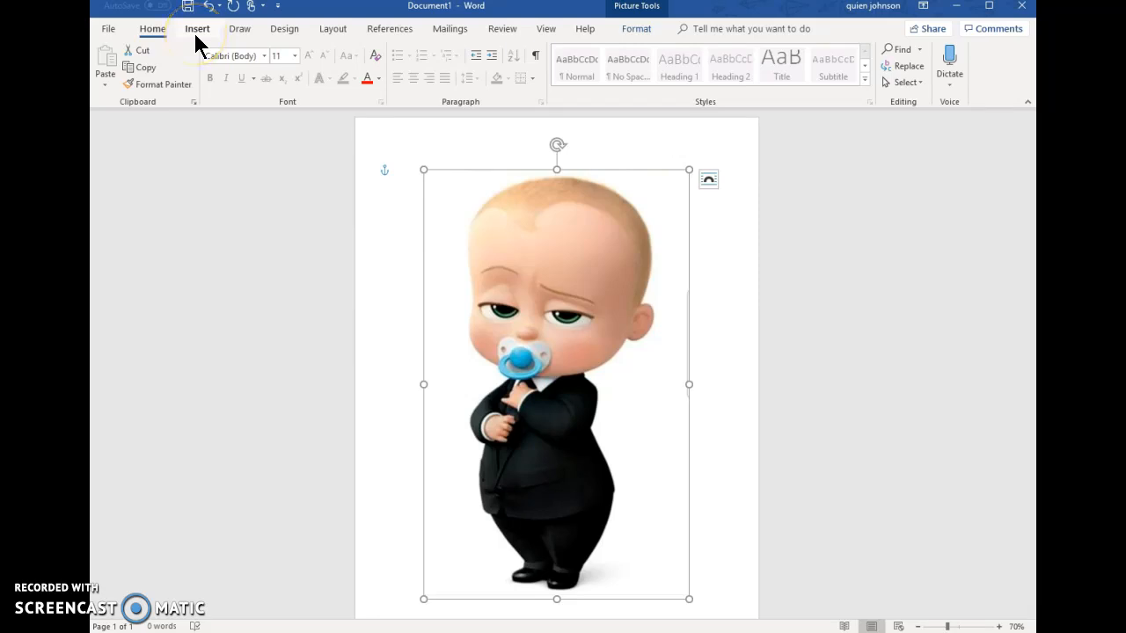
Remove the picture's background, marking the top of the baby's head and the shoes as areas to keep
left_click(281, 35)
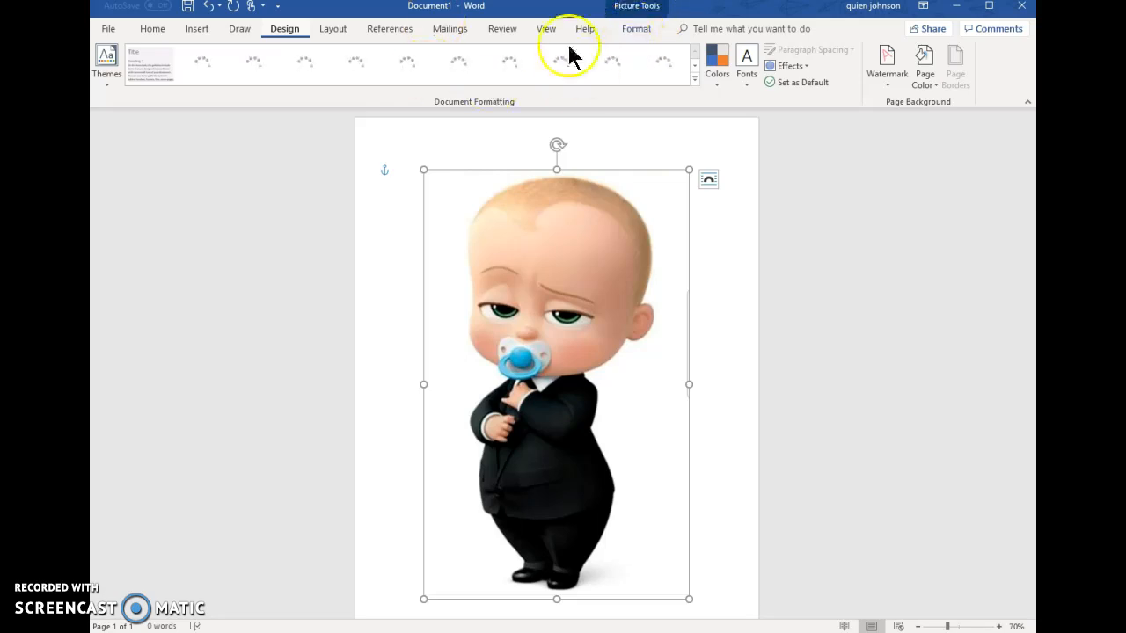
left_click(637, 32)
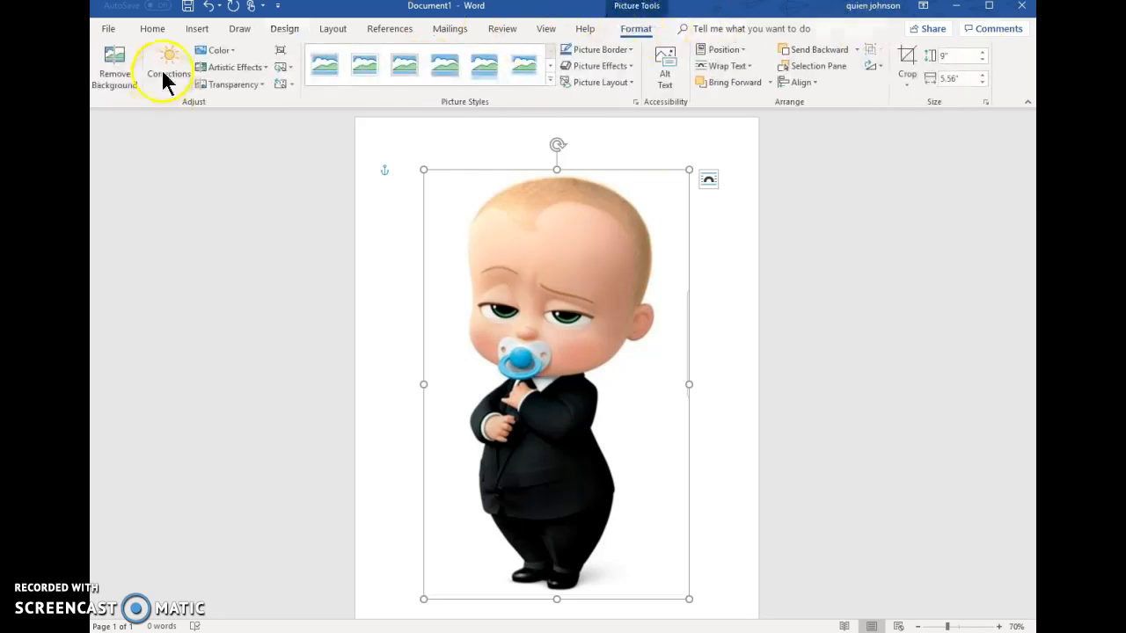
left_click(106, 61)
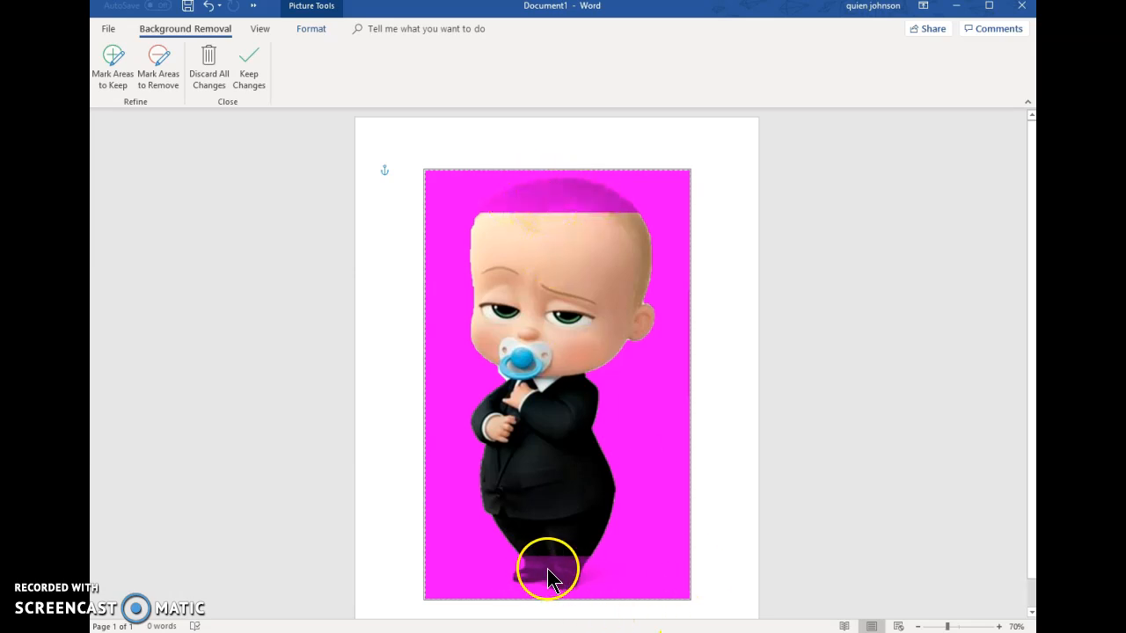
left_click(569, 563)
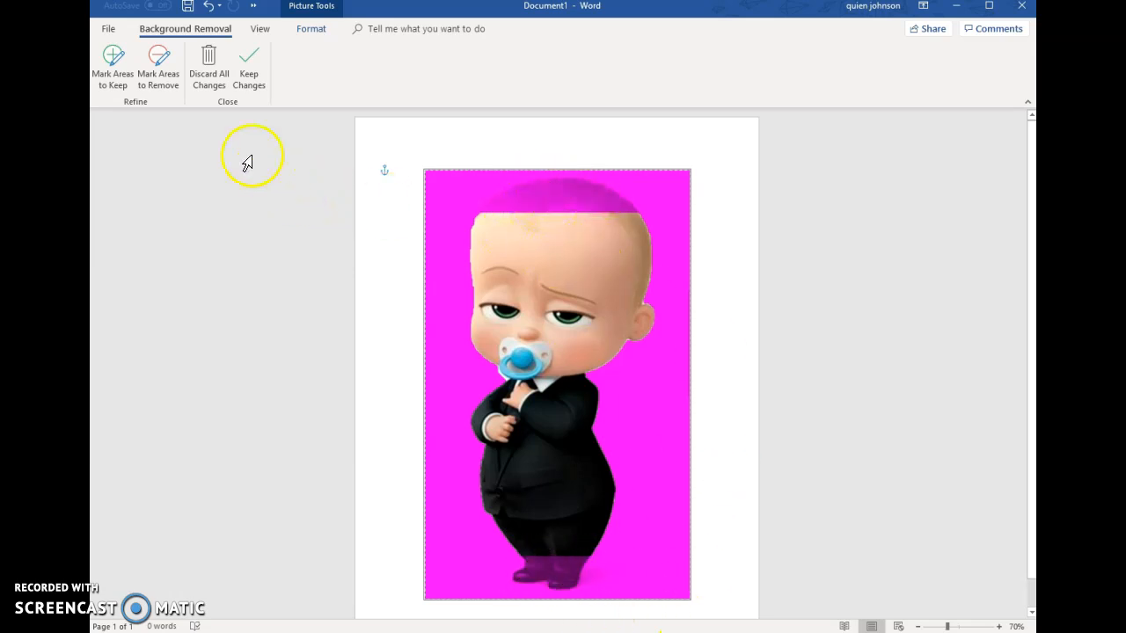
left_click(119, 78)
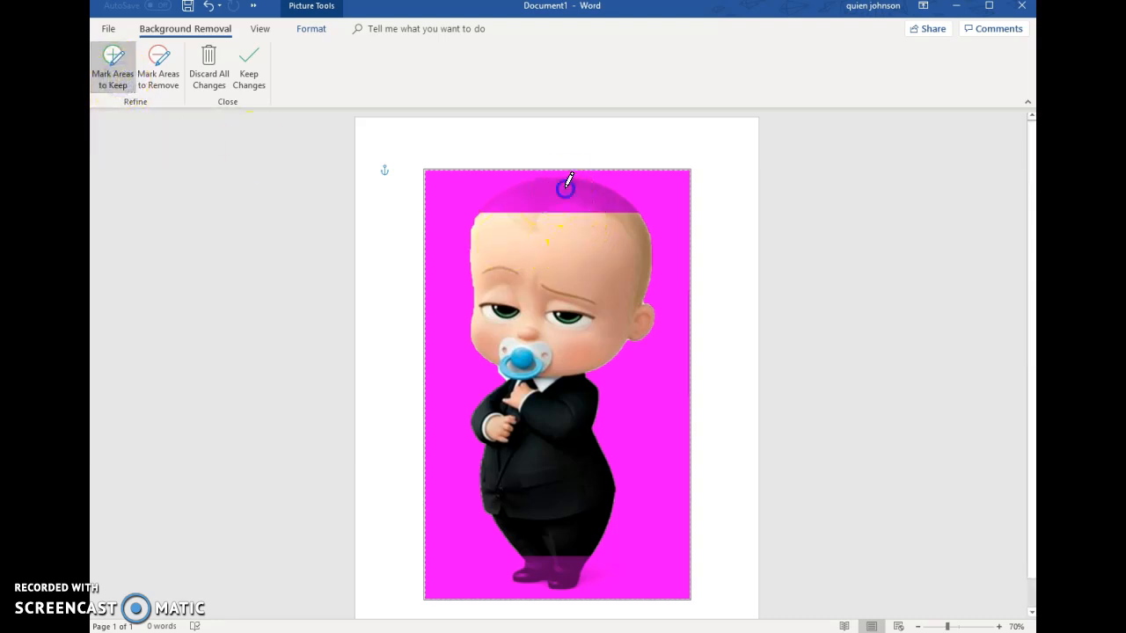
left_click(555, 567)
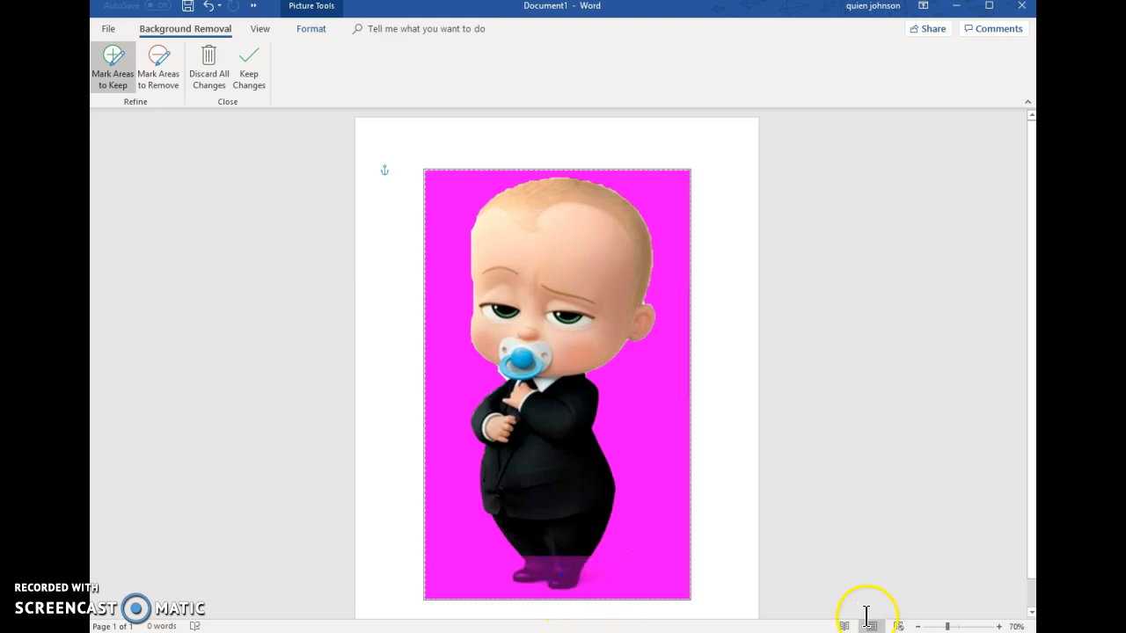
left_click(557, 587)
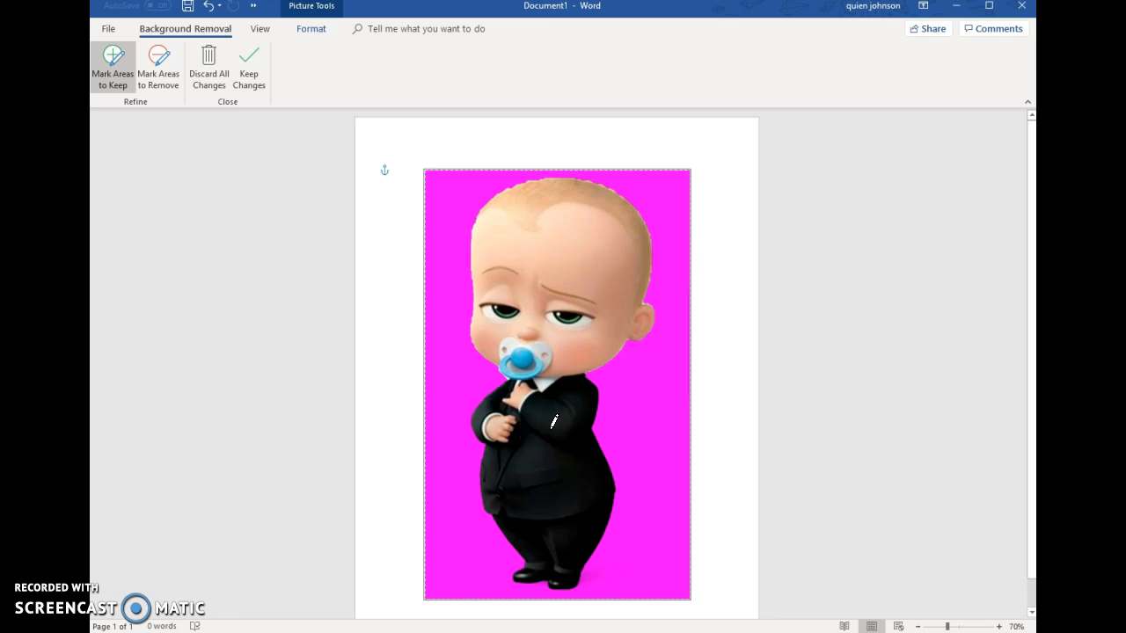
left_click(247, 67)
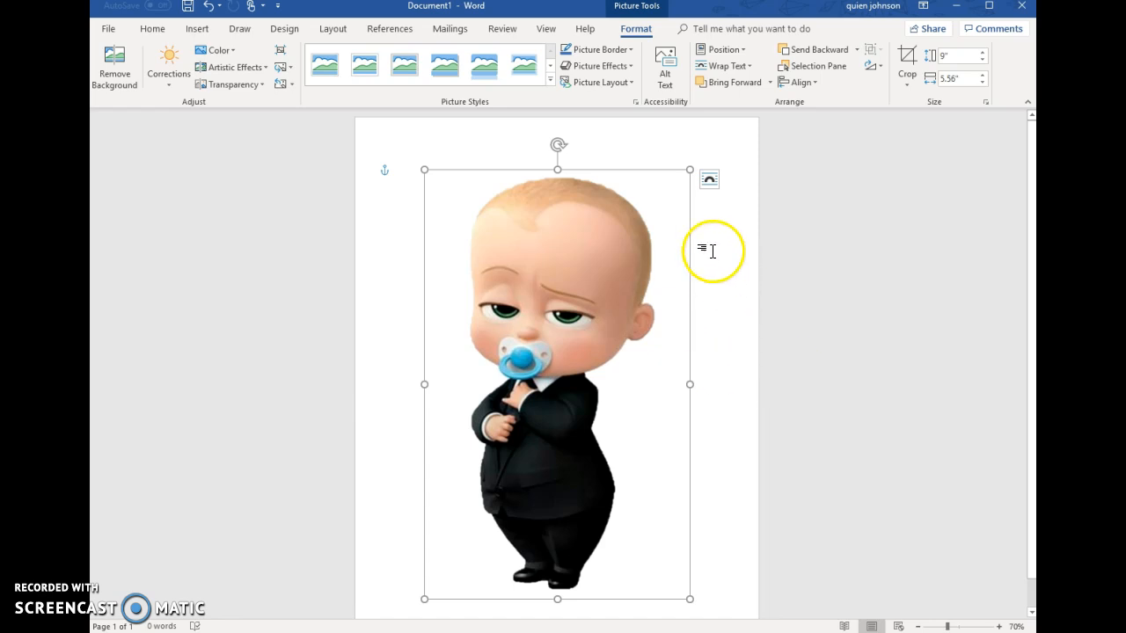
Shrink the baby picture to about 5" high by 3.09" wide and move it to the page's upper left
left_click_drag(689, 167, 454, 360)
left_click_drag(512, 446, 508, 249)
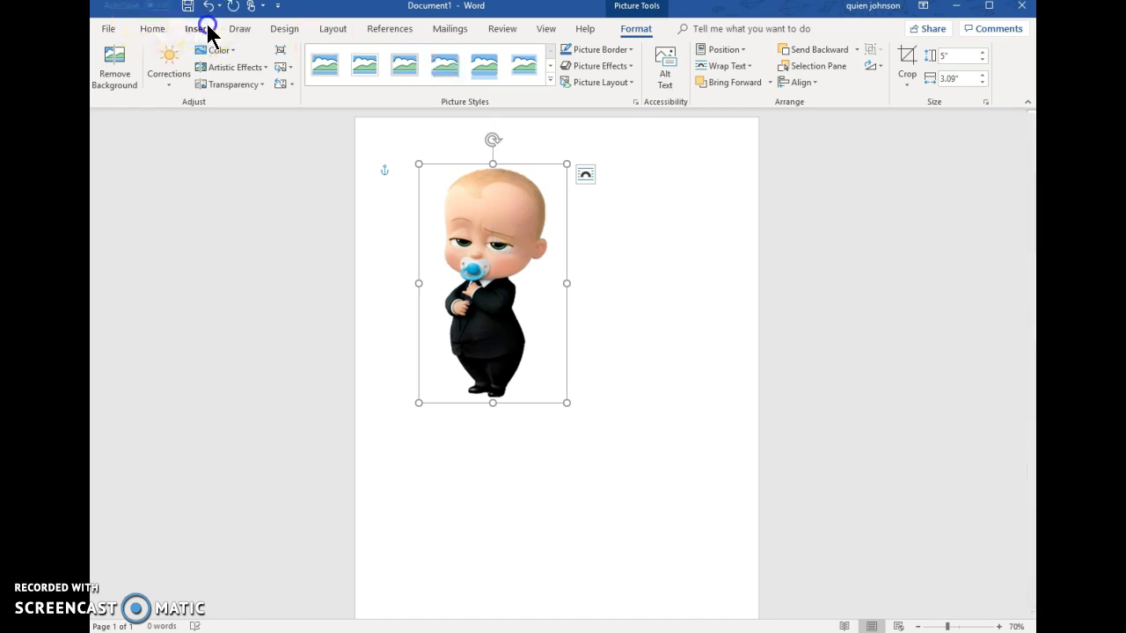
Draw a rectangle about 5.49" high by 4.73" wide covering the baby picture
left_click(208, 27)
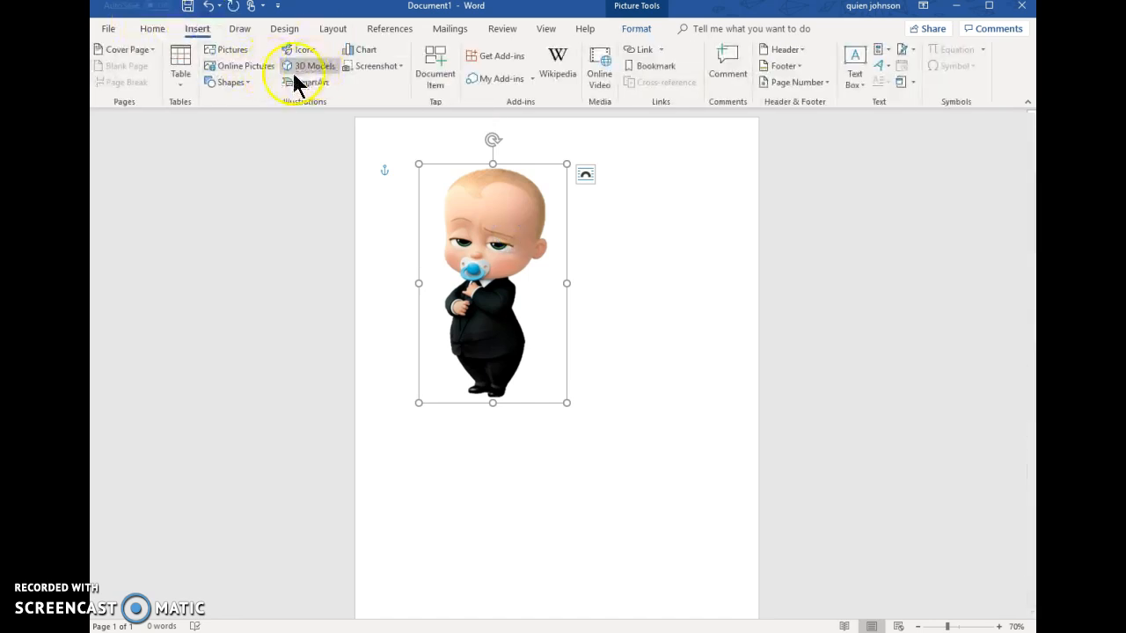
left_click(233, 84)
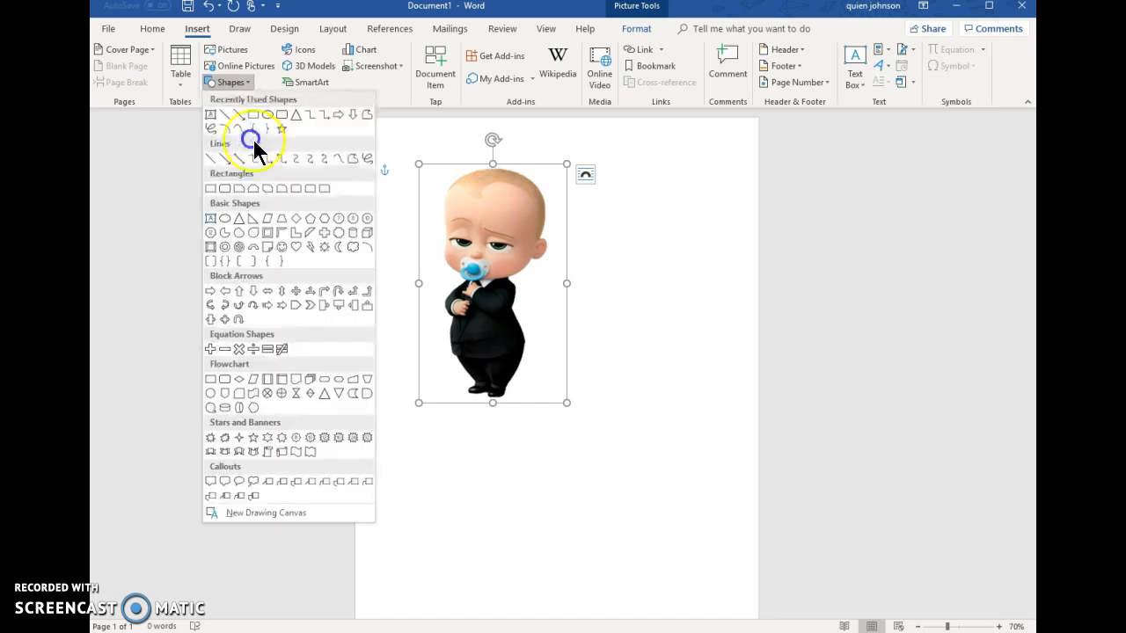
left_click(256, 115)
mouse_move(390, 151)
left_mouse_down()
mouse_move(465, 221)
mouse_move(613, 413)
left_mouse_up()
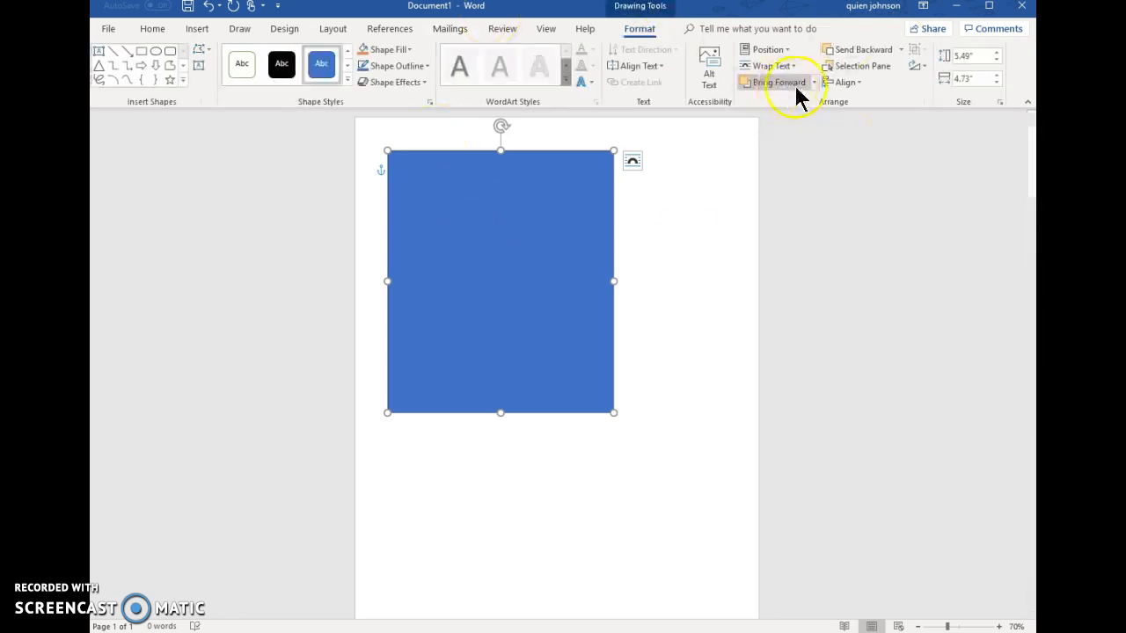
Send the rectangle behind the baby picture and move the picture to the page's lower right
left_click(868, 53)
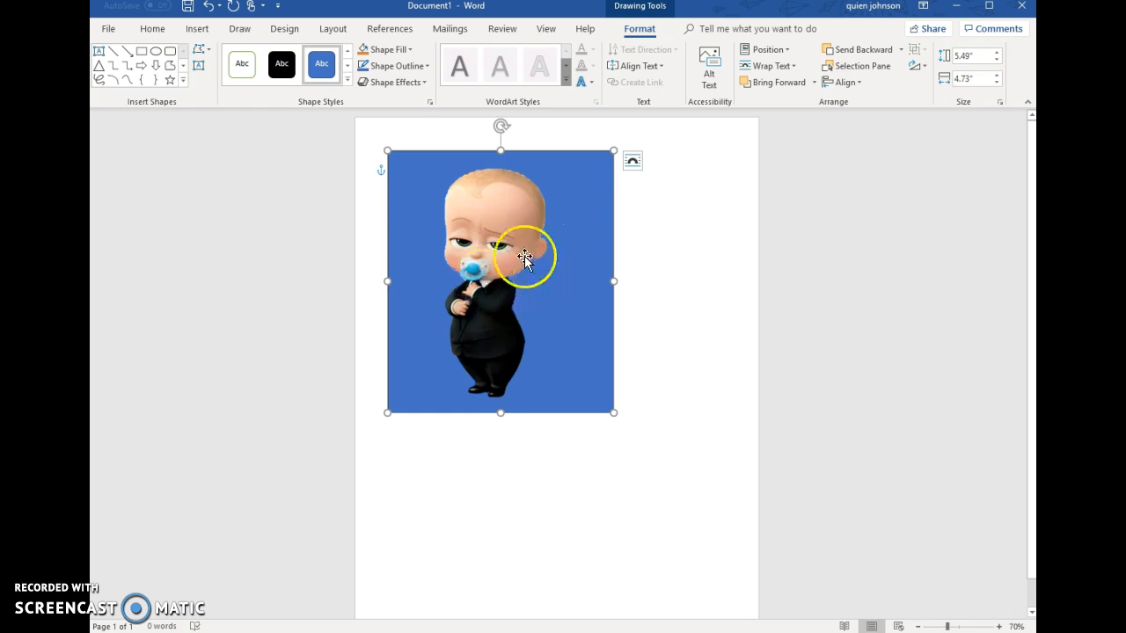
left_click_drag(507, 253, 682, 463)
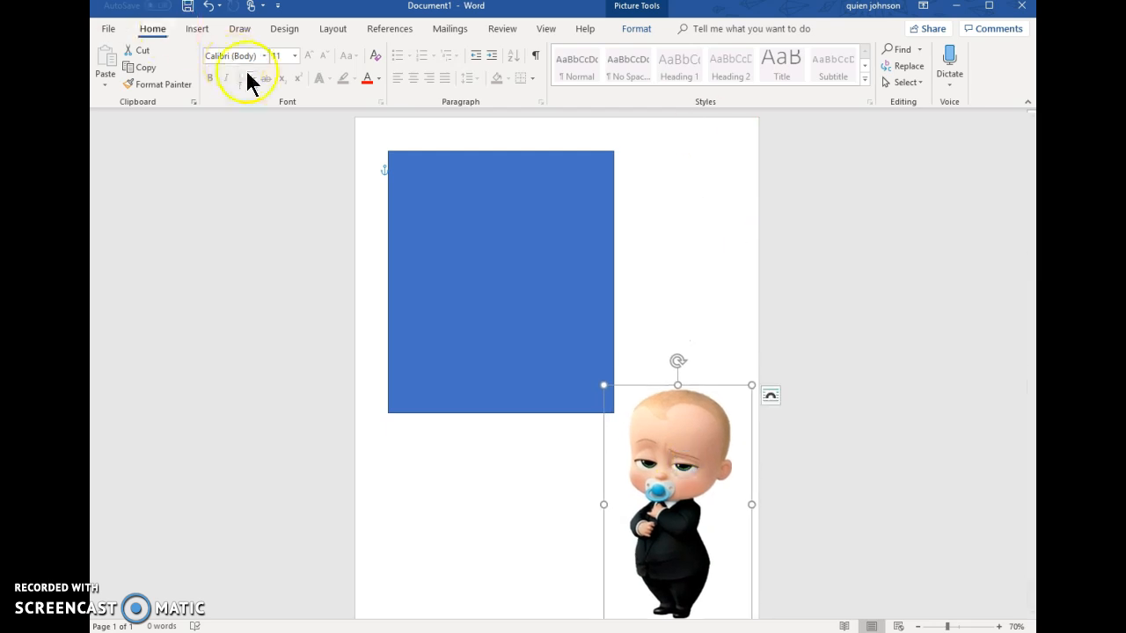
Browse the Downloads folder for another picture to insert
left_click(197, 28)
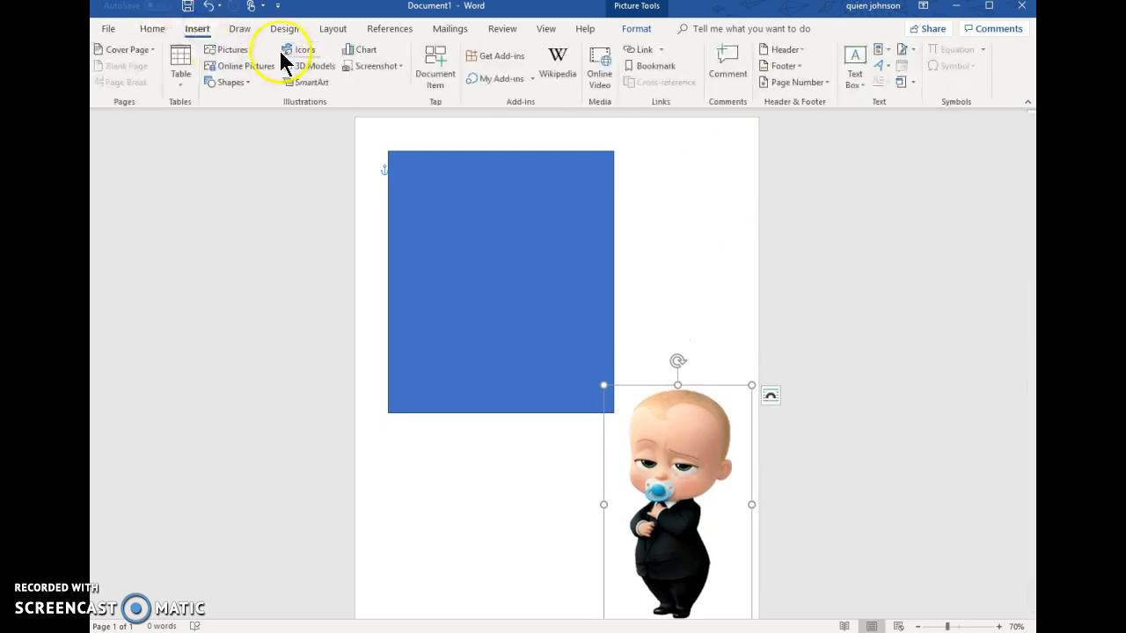
left_click(228, 49)
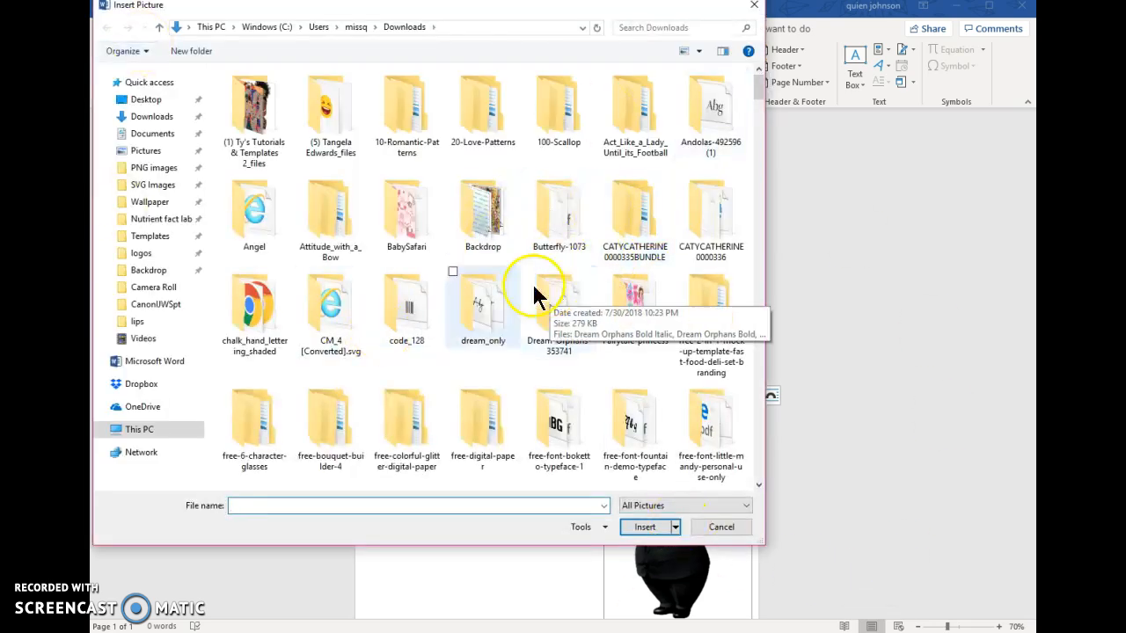
scroll(414, 238, "down", 5)
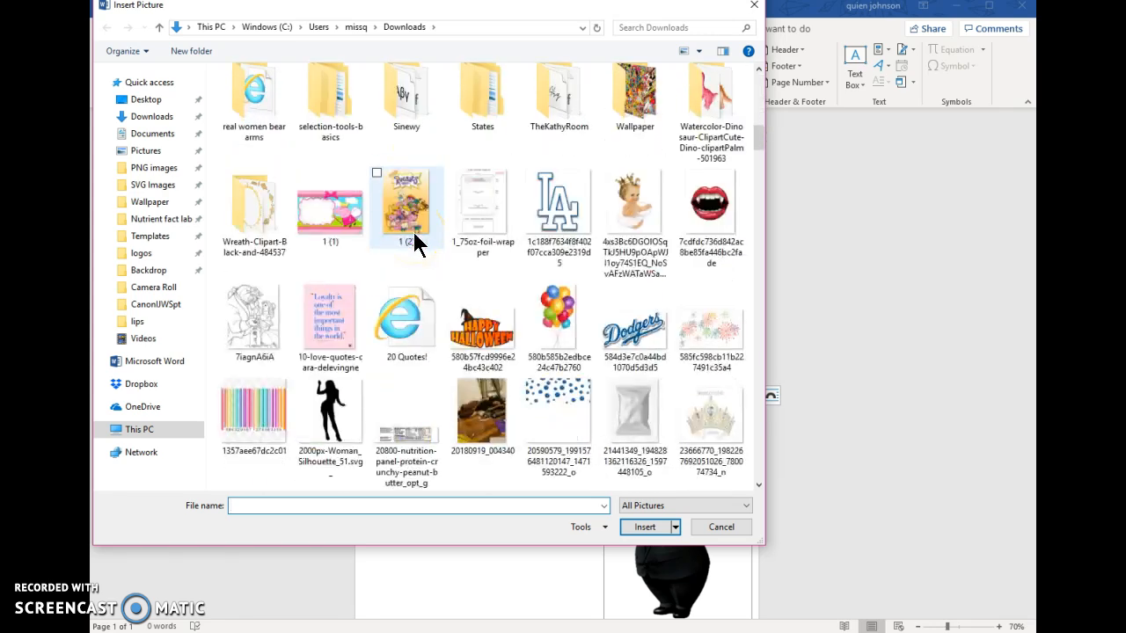
scroll(459, 277, "down", 6)
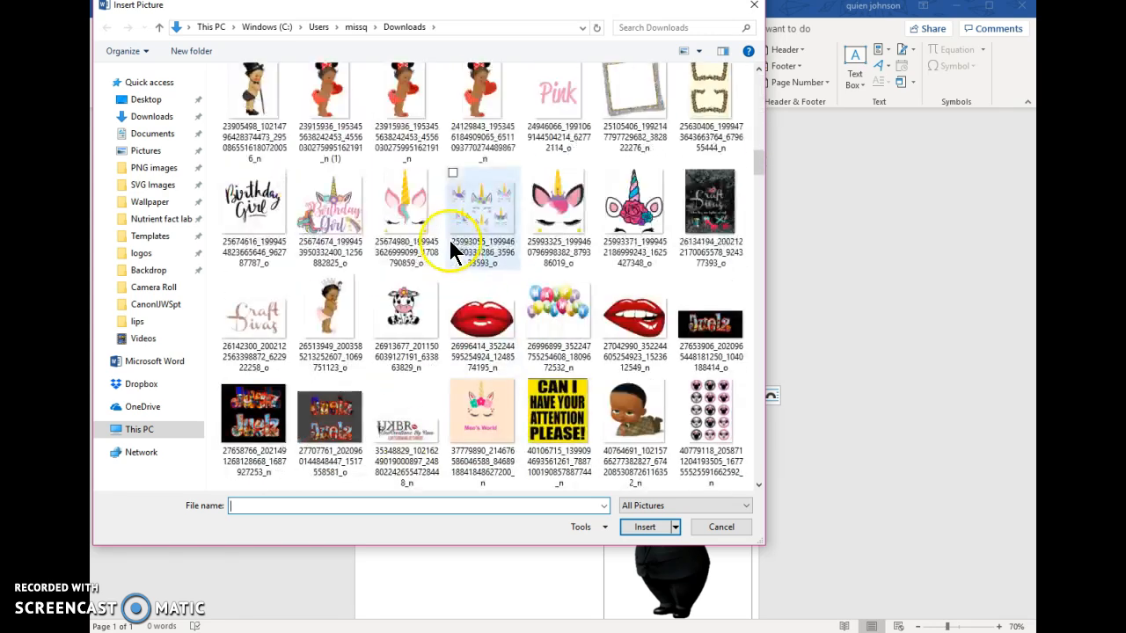
scroll(448, 237, "down", 3)
scroll(446, 229, "down", 3)
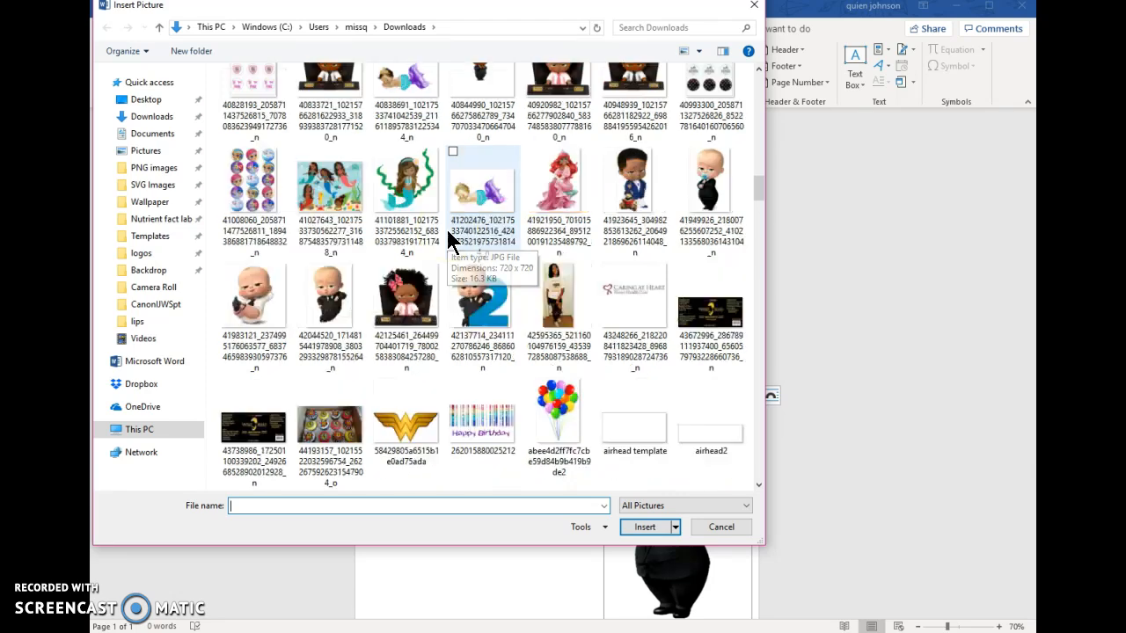
scroll(448, 236, "down", 6)
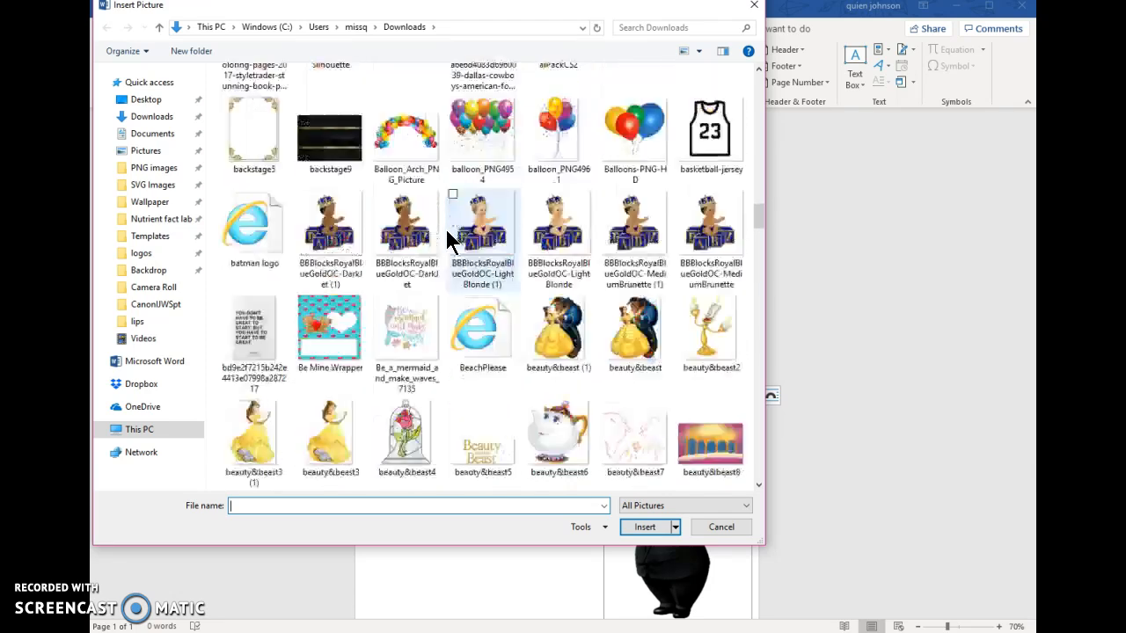
scroll(445, 233, "down", 9)
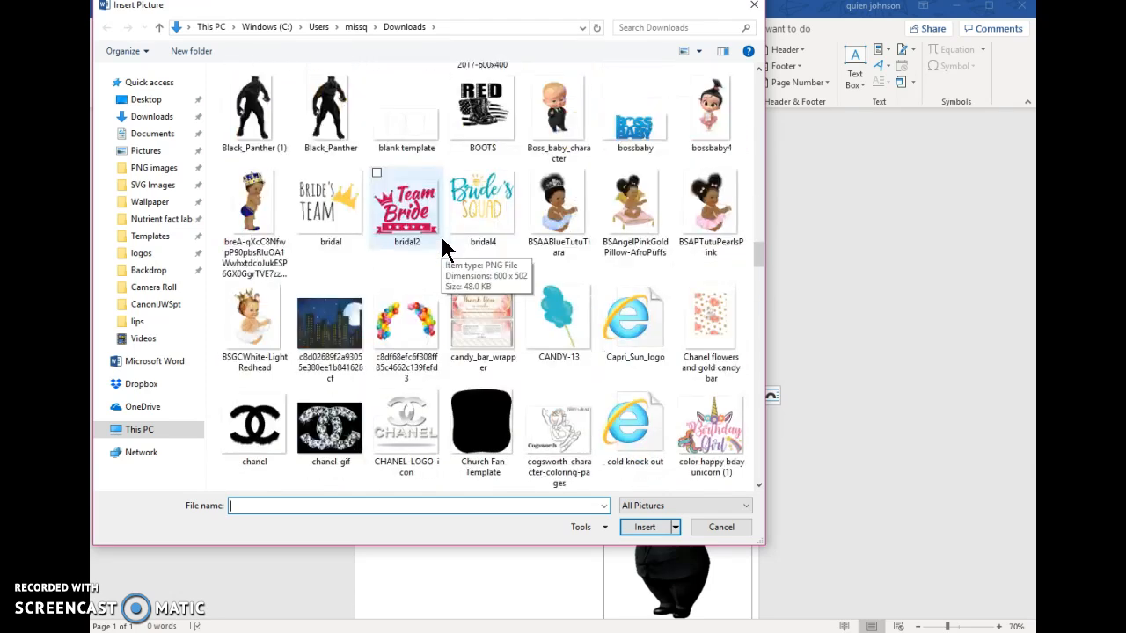
scroll(444, 247, "down", 12)
scroll(443, 241, "down", 5)
scroll(442, 252, "down", 4)
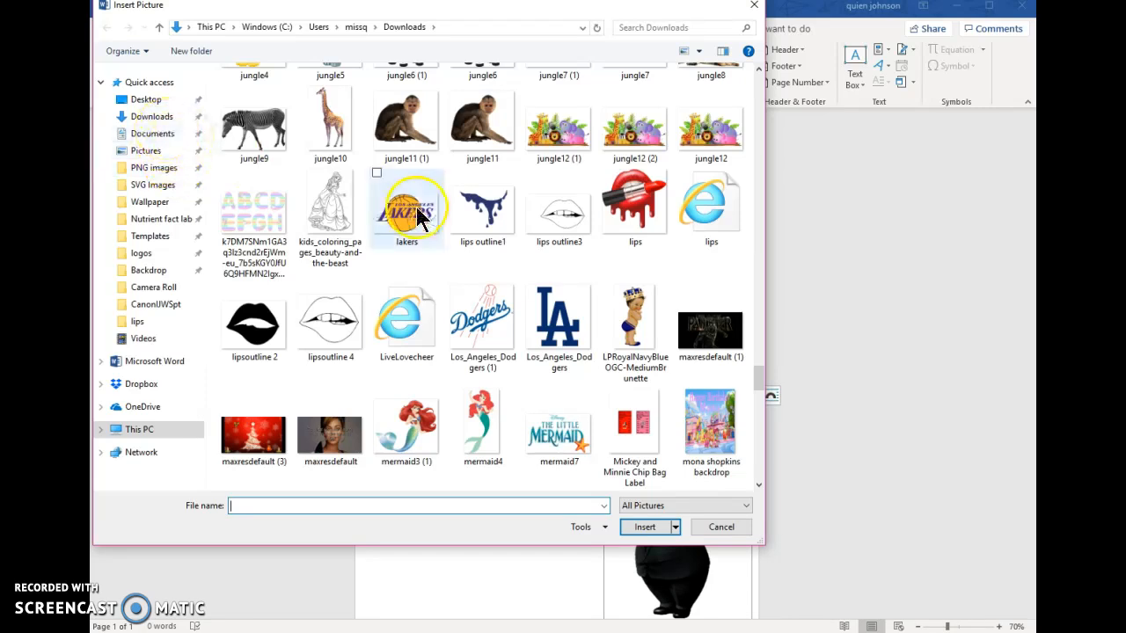
scroll(420, 216, "down", 6)
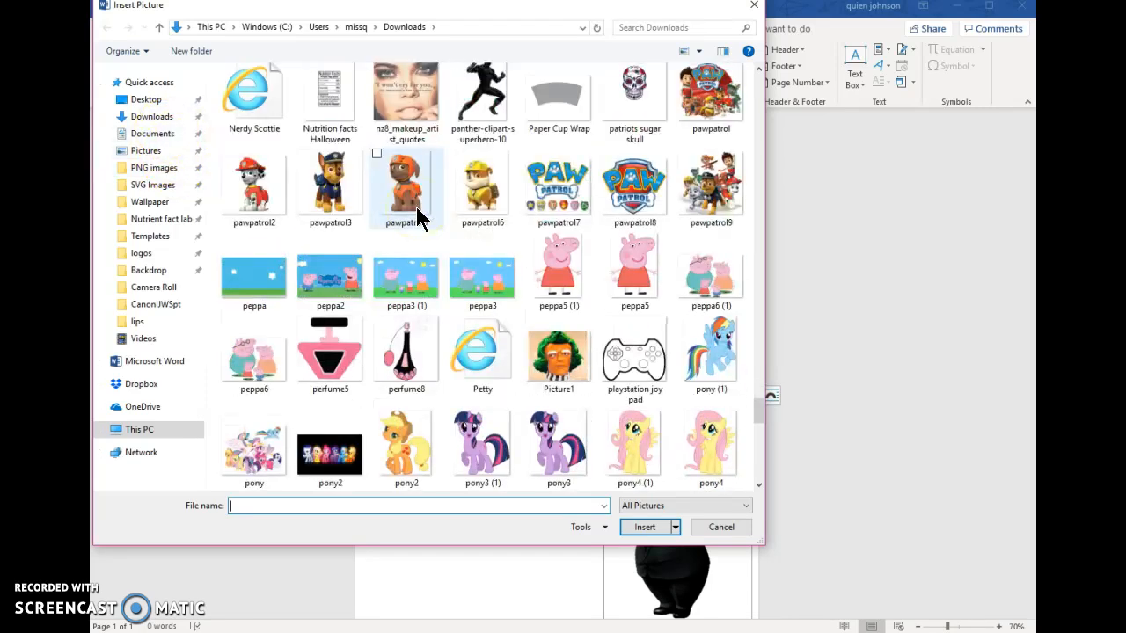
scroll(416, 207, "up", 2)
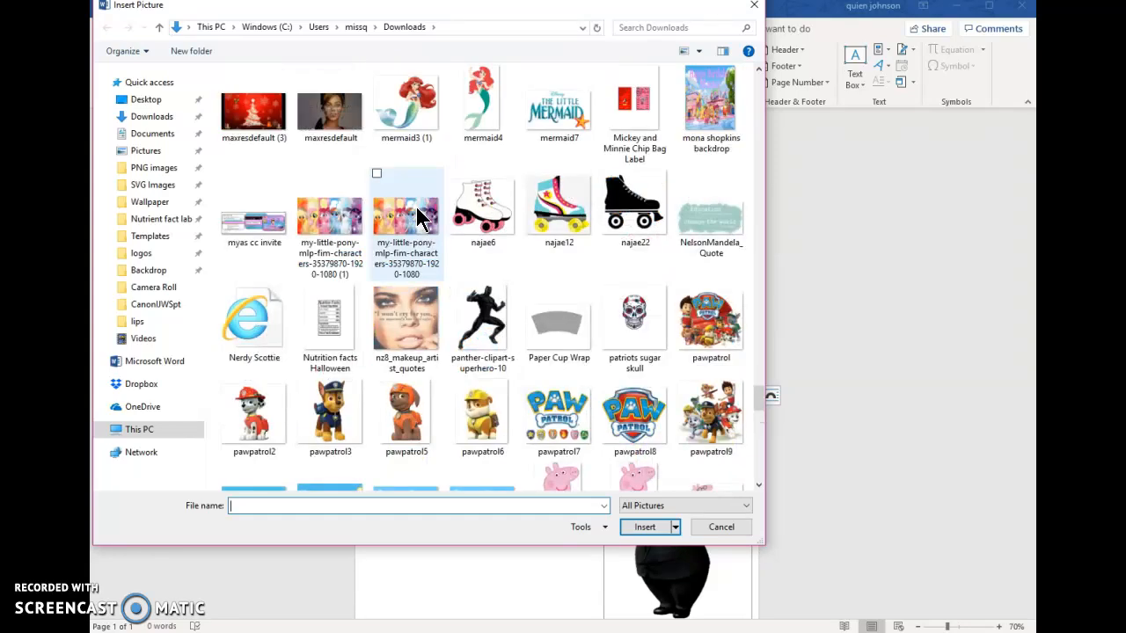
scroll(417, 217, "down", 5)
scroll(417, 218, "down", 3)
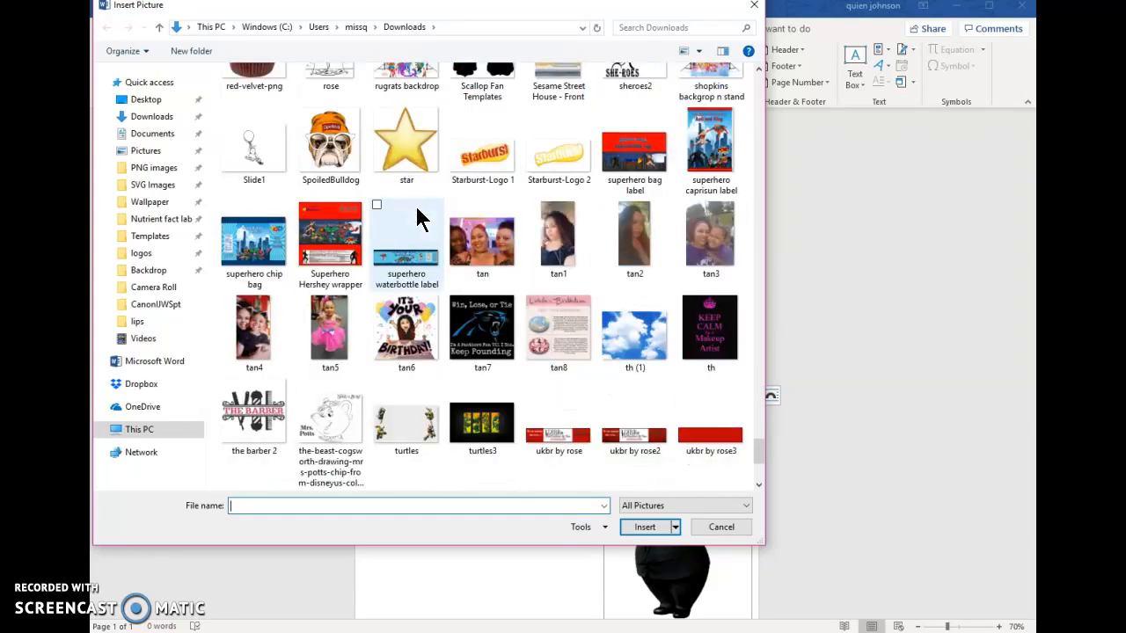
scroll(419, 220, "down", 2)
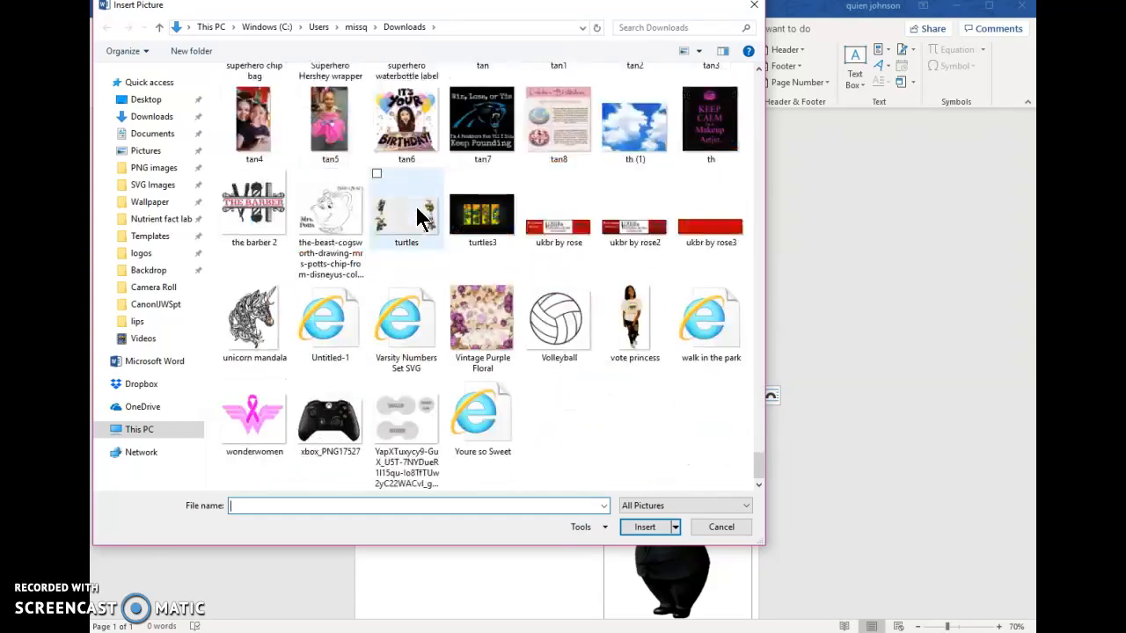
Insert the picture of the cartoon girl in the purple dress from the PNG images folder
left_click(159, 173)
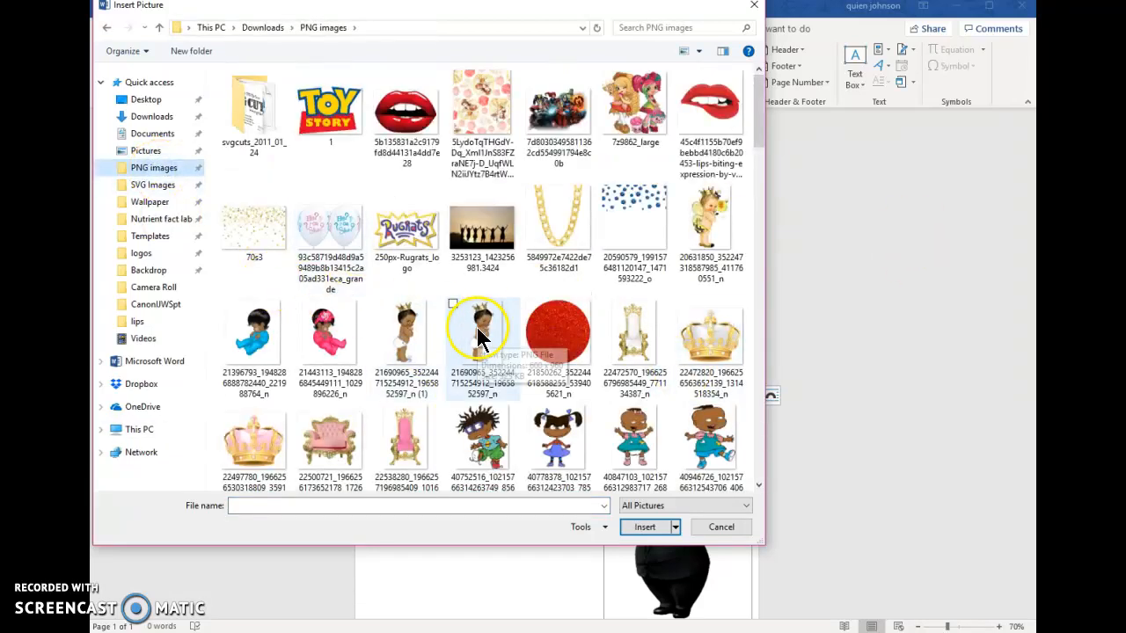
scroll(615, 432, "down", 2)
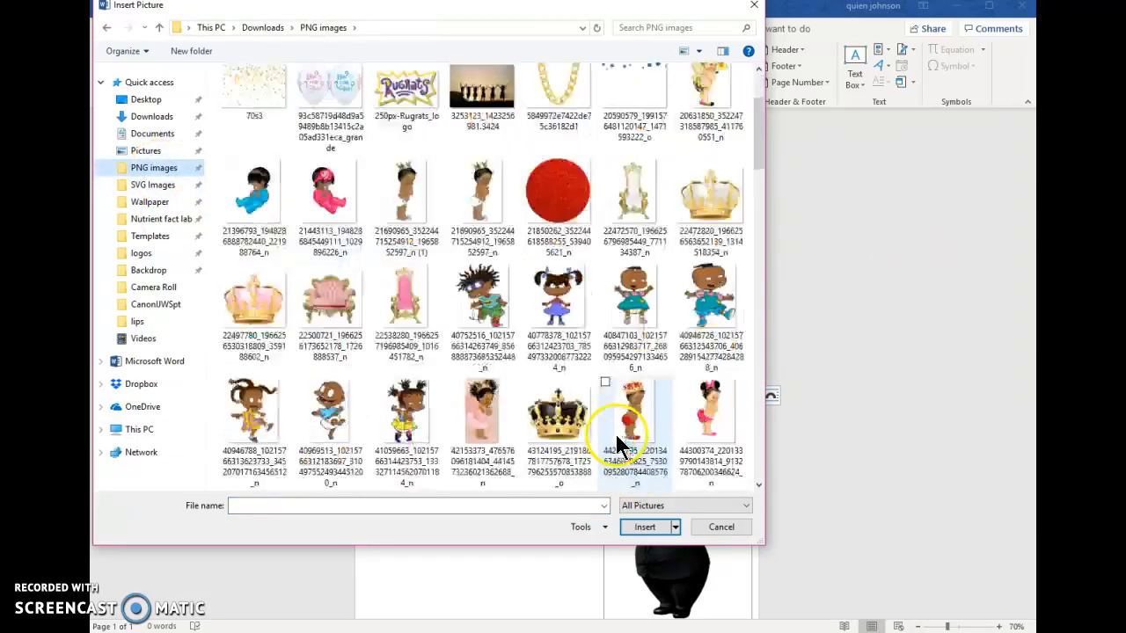
left_click(563, 303)
left_click(640, 526)
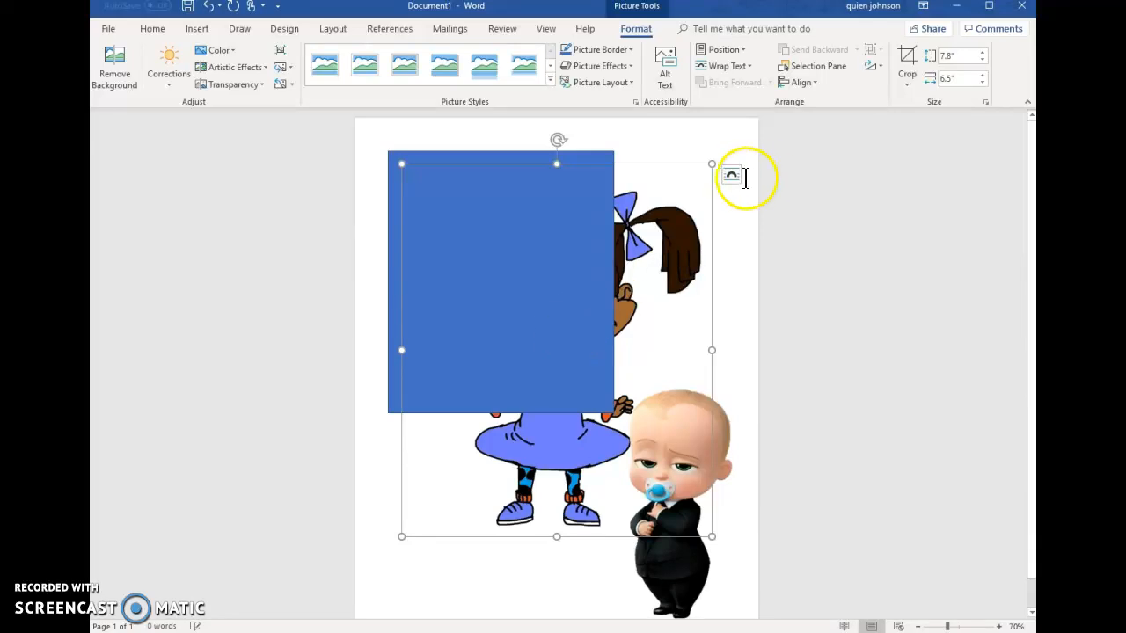
Place the girl picture in front of text and shrink it to about 4.96" high by 4.13" wide, inside the blue rectangle
left_click(729, 180)
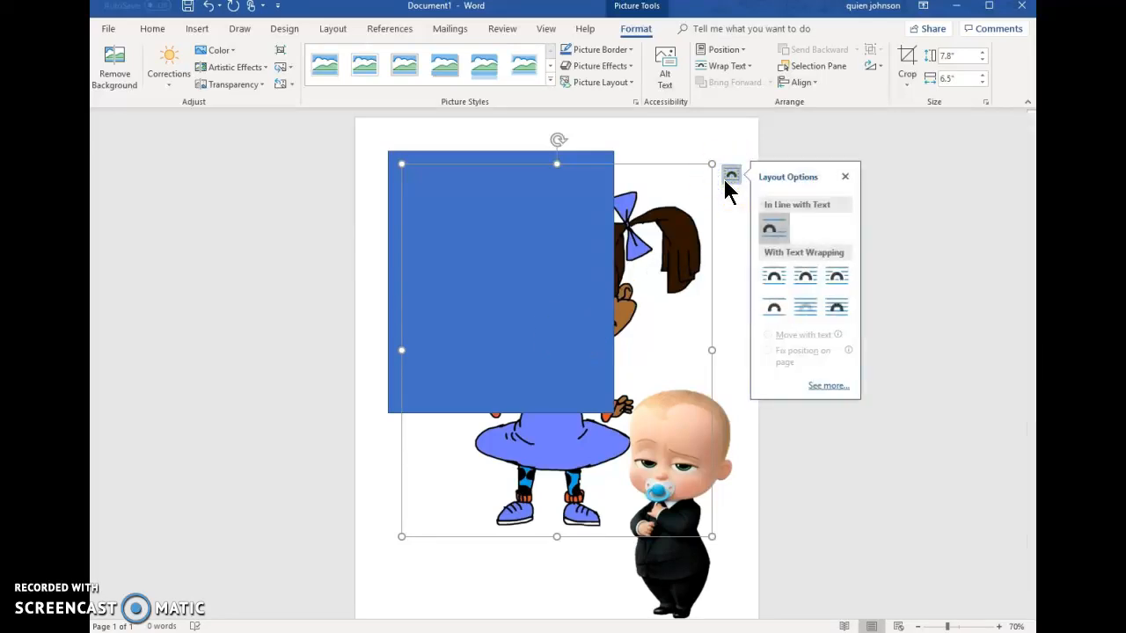
left_click(836, 308)
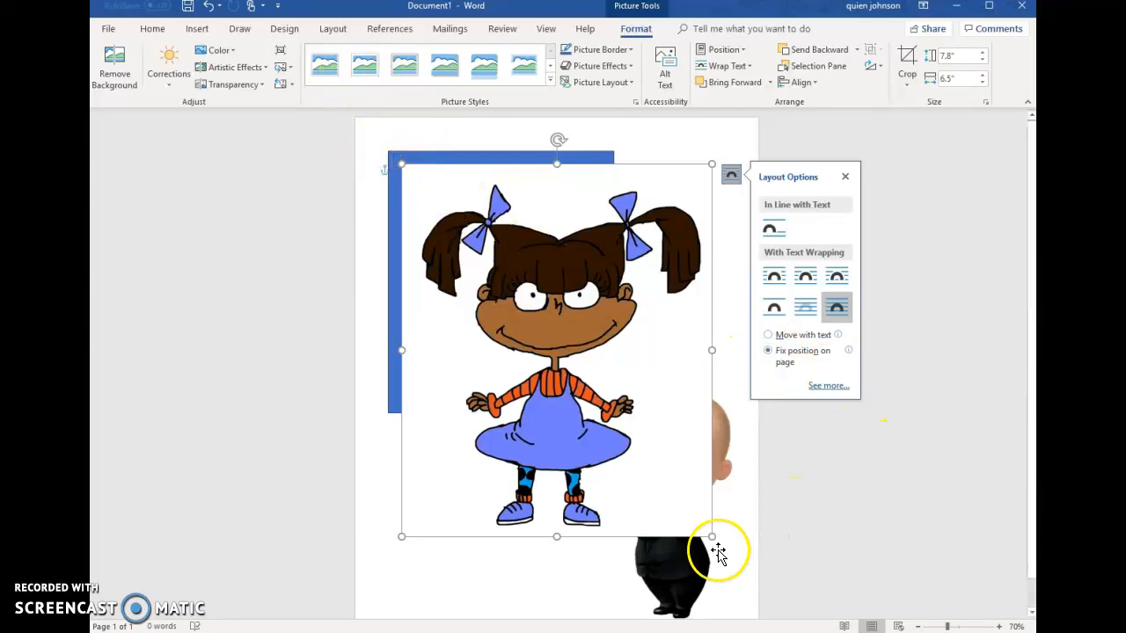
left_click_drag(713, 535, 623, 429)
left_click_drag(618, 348, 599, 332)
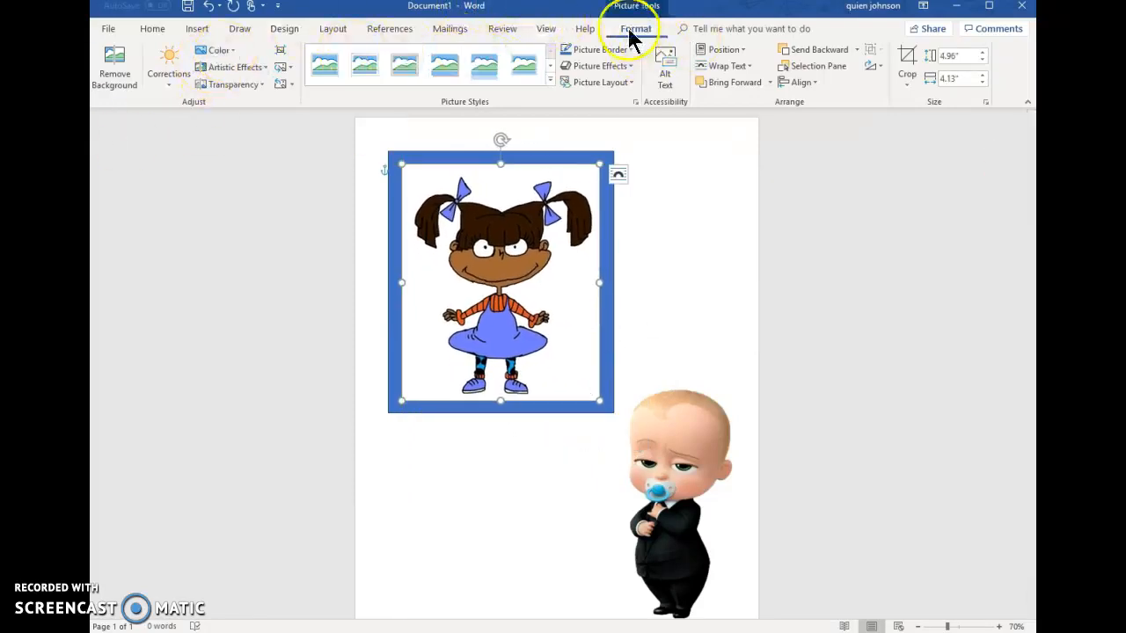
Remove the girl picture's background, marking the pigtails and the tops of the hair bows as areas to keep
left_click(111, 65)
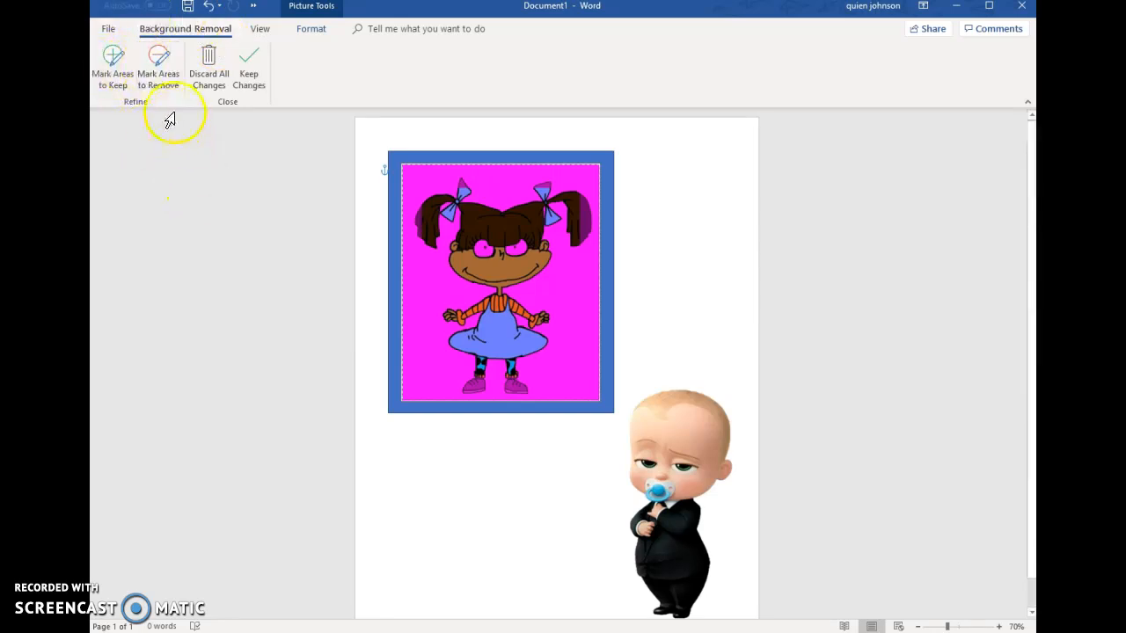
left_click(163, 79)
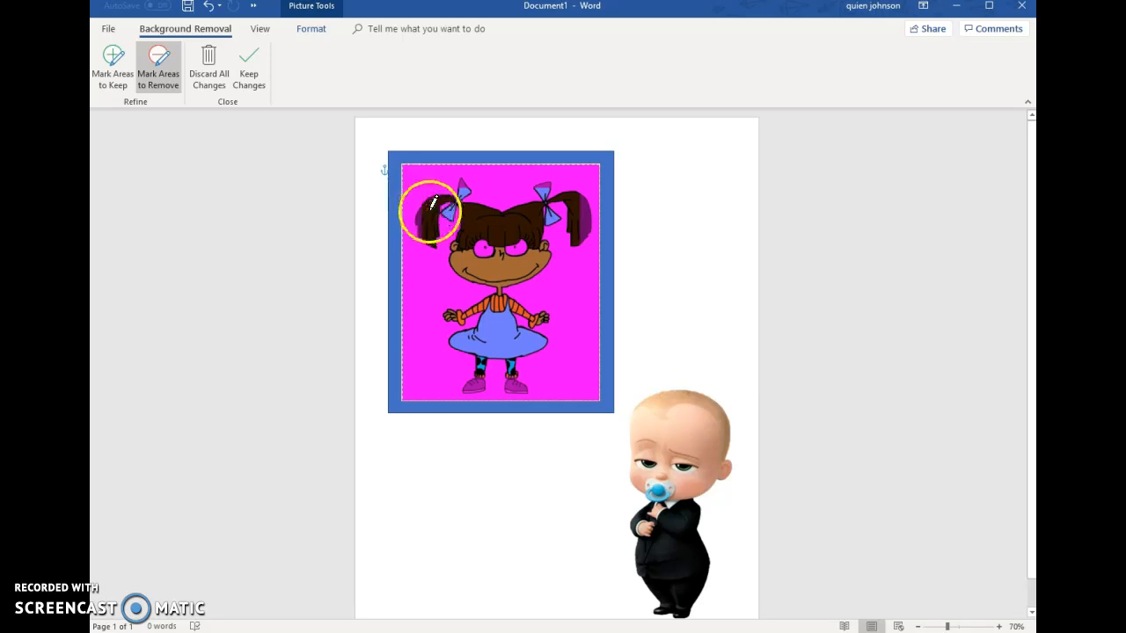
left_click_drag(419, 230, 420, 242)
left_click(118, 56)
left_click_drag(421, 216, 420, 215)
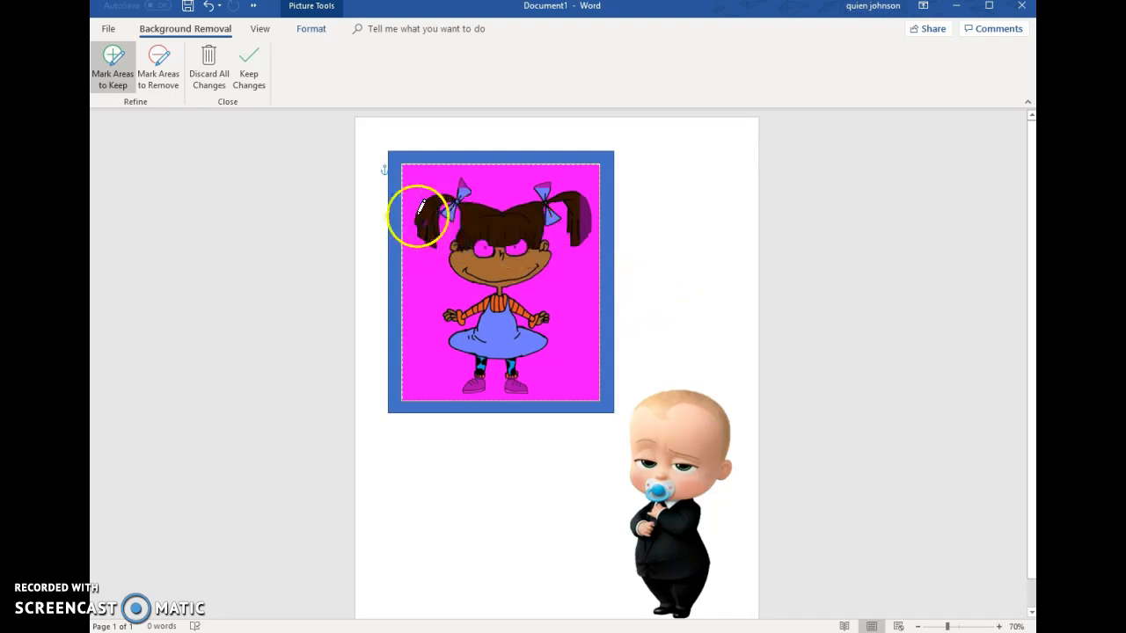
left_click_drag(458, 180, 466, 186)
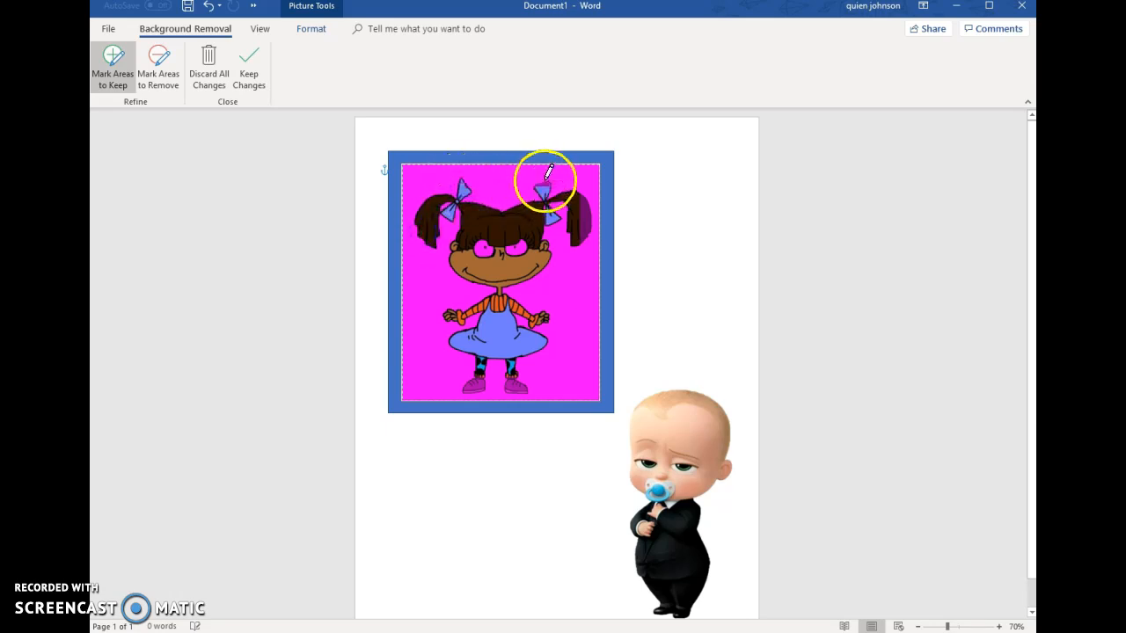
left_click_drag(548, 187, 543, 188)
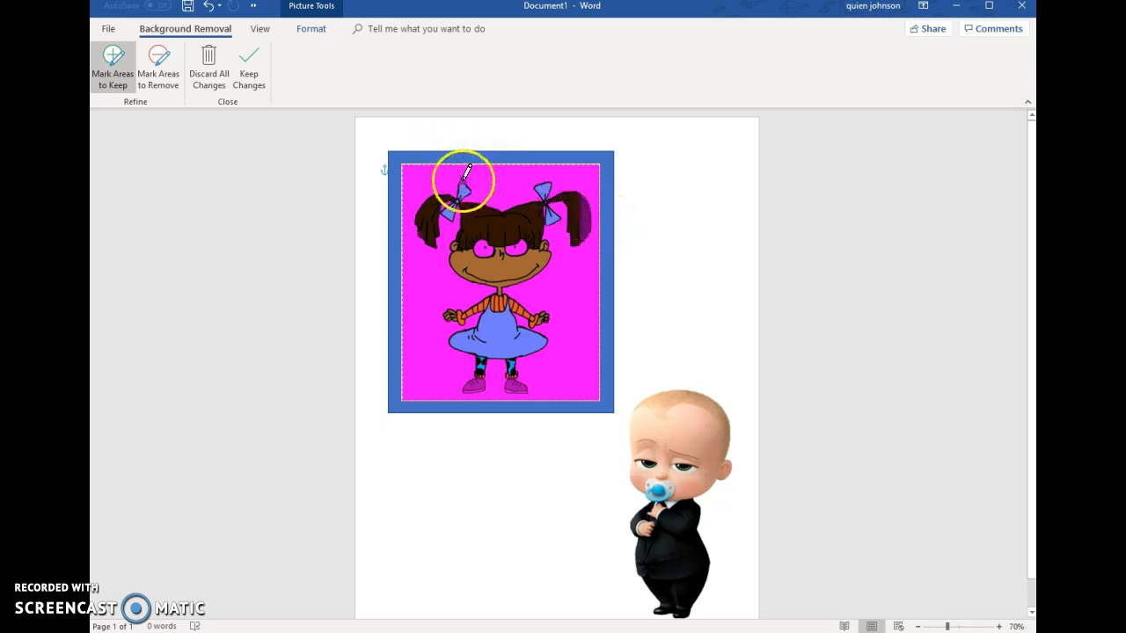
left_click_drag(467, 175, 468, 176)
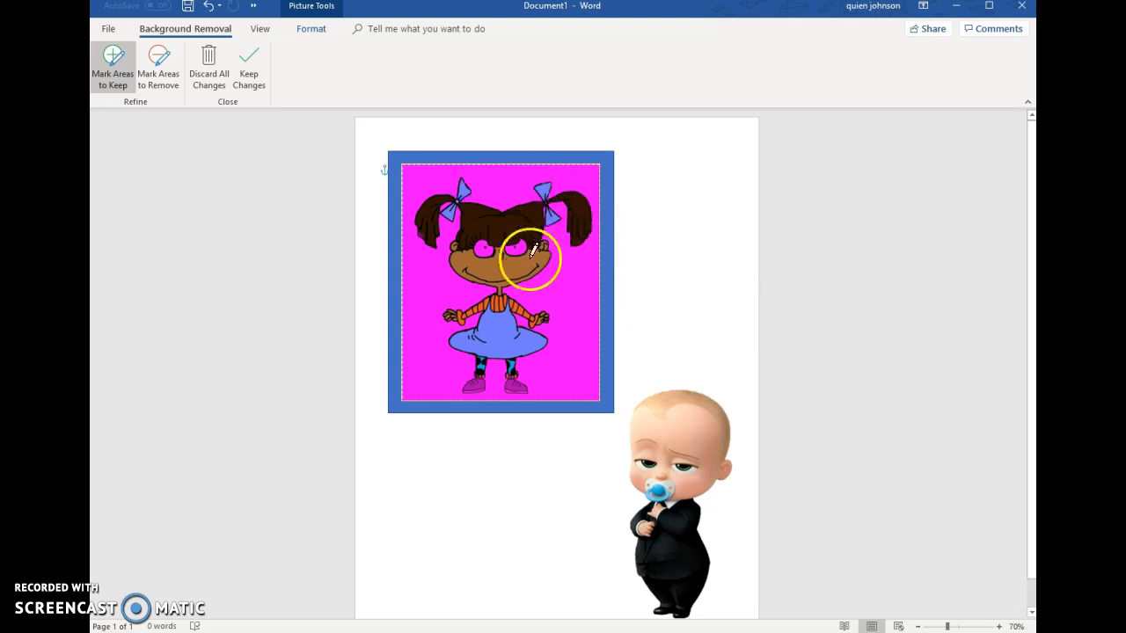
left_click(250, 75)
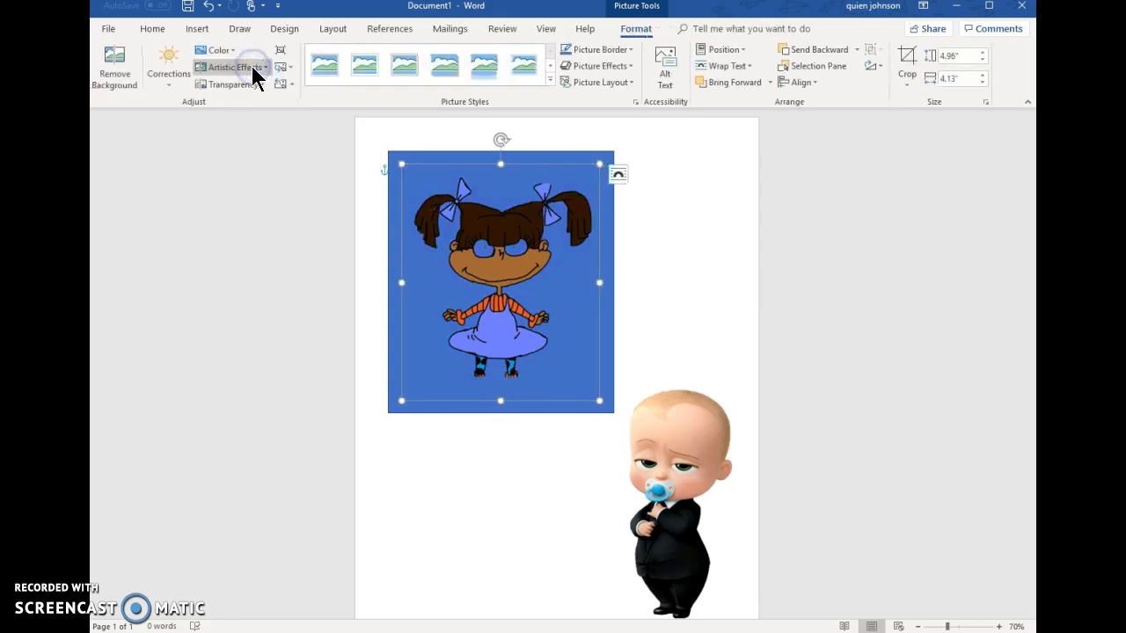
Refine the girl picture's background removal by marking the shoes as areas to keep, and apply the changes
left_click(122, 64)
left_click(113, 67)
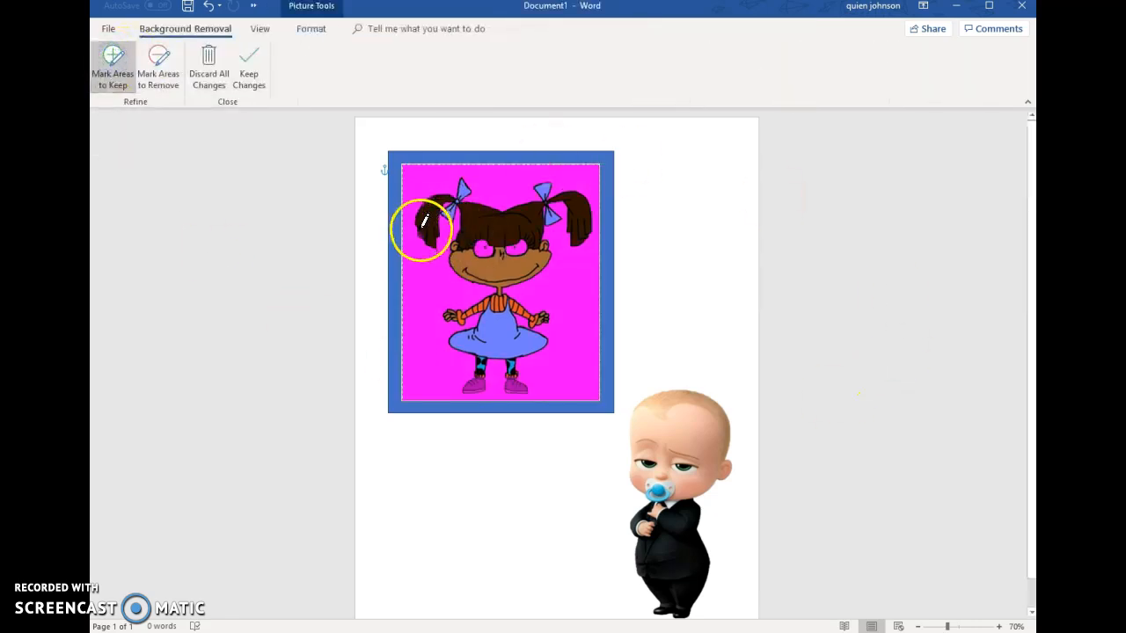
left_click(421, 233)
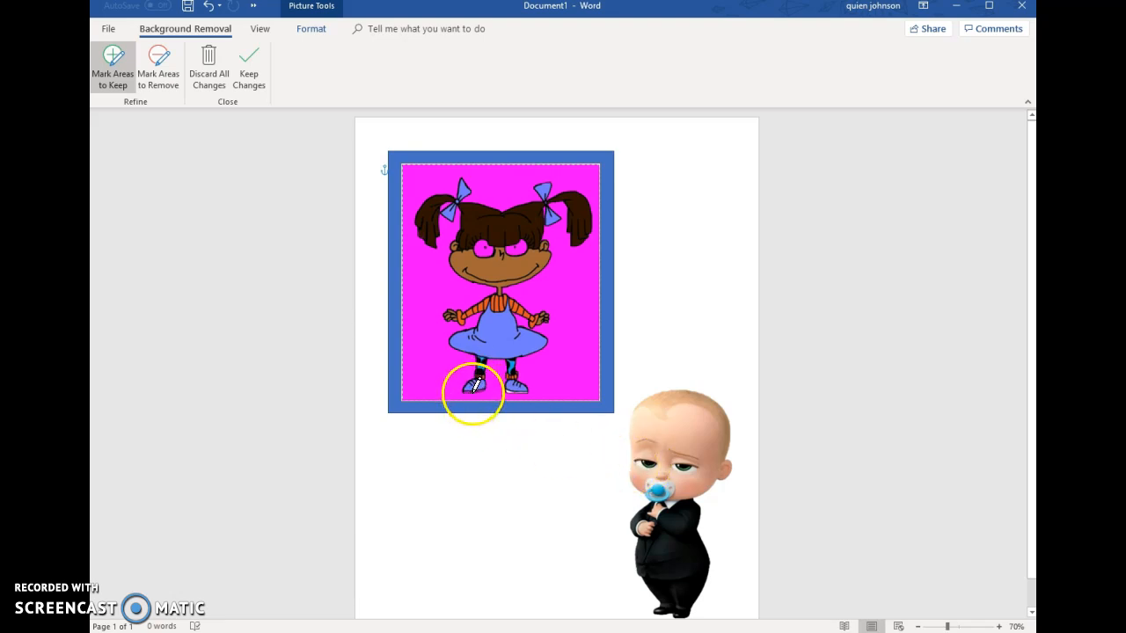
left_click(550, 406)
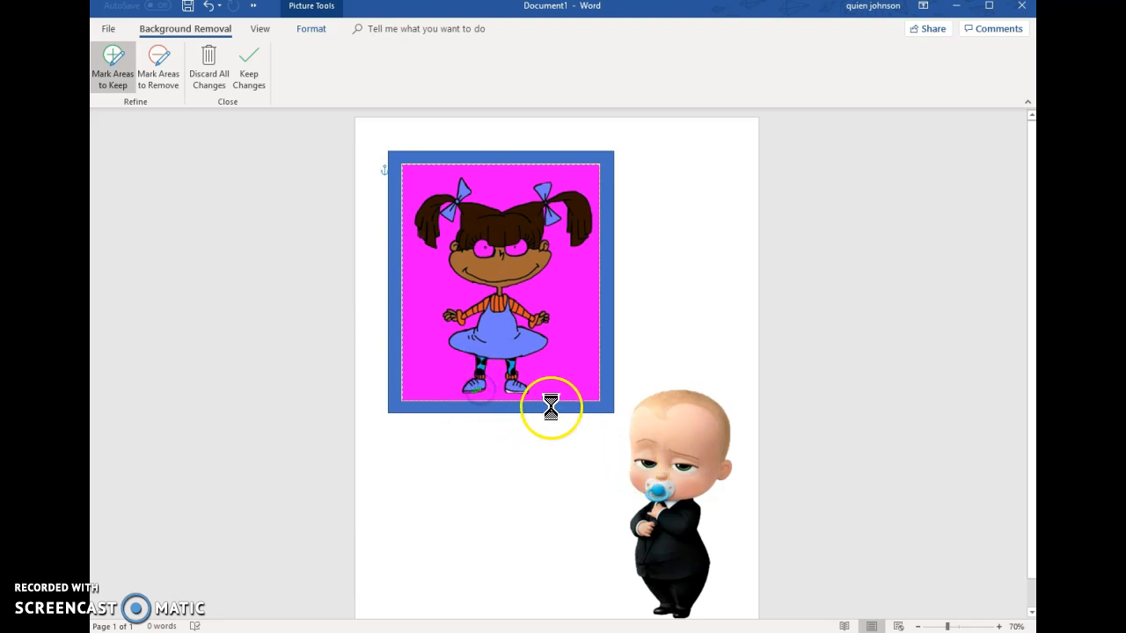
left_click(243, 64)
Reopen the girl picture's background removal and mark the soles of the shoes and both eyes as areas to keep
left_click(128, 84)
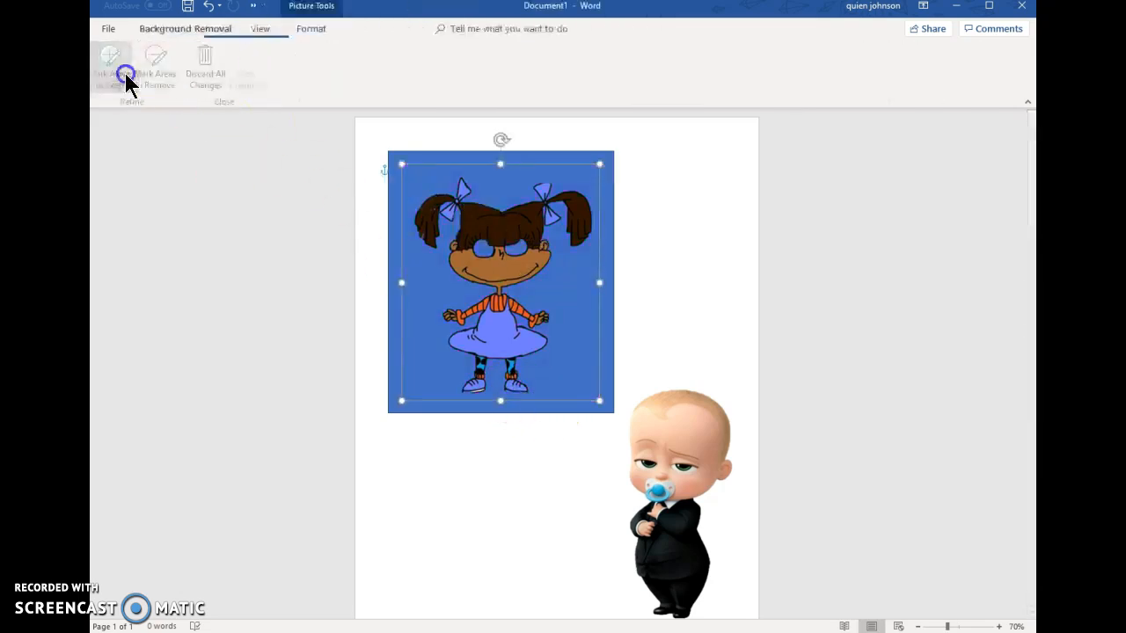
left_click(510, 387)
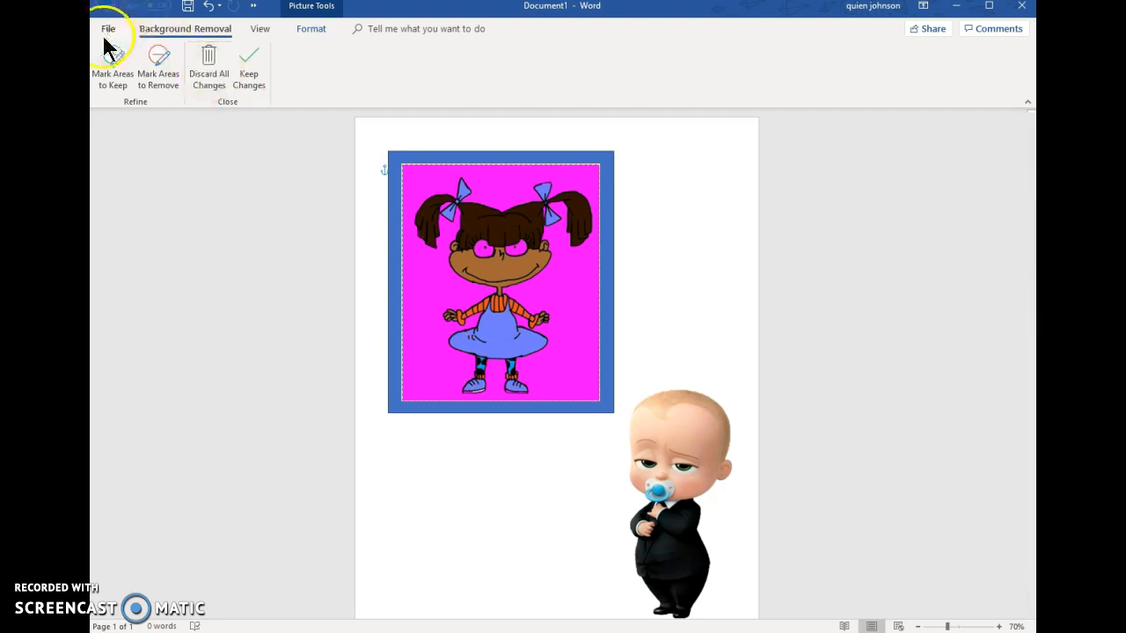
left_click(110, 65)
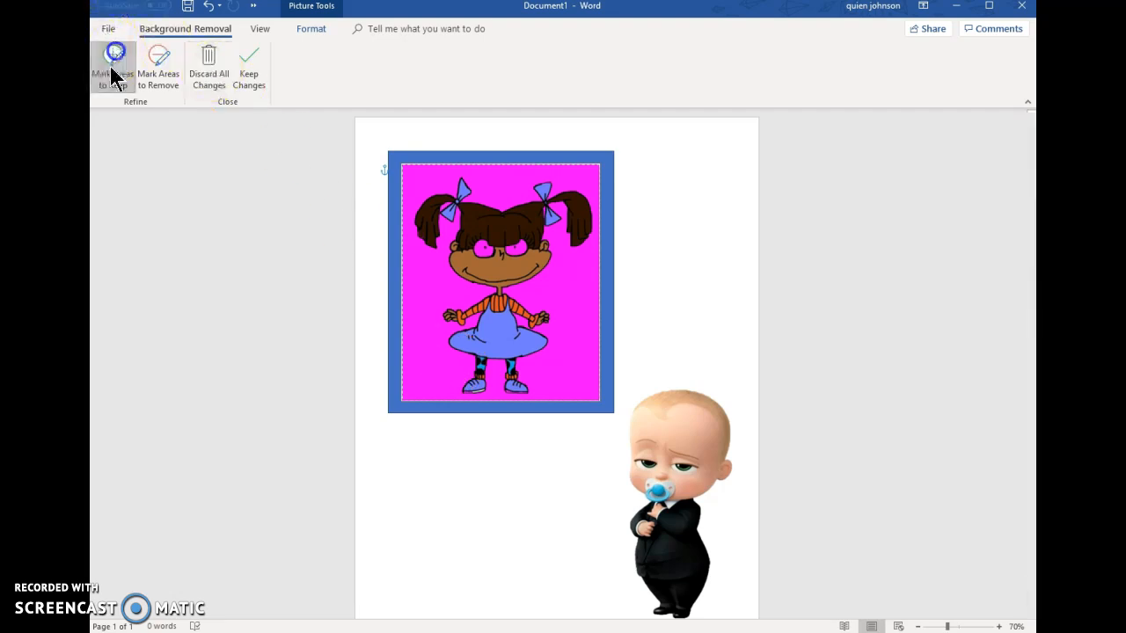
left_click(468, 392)
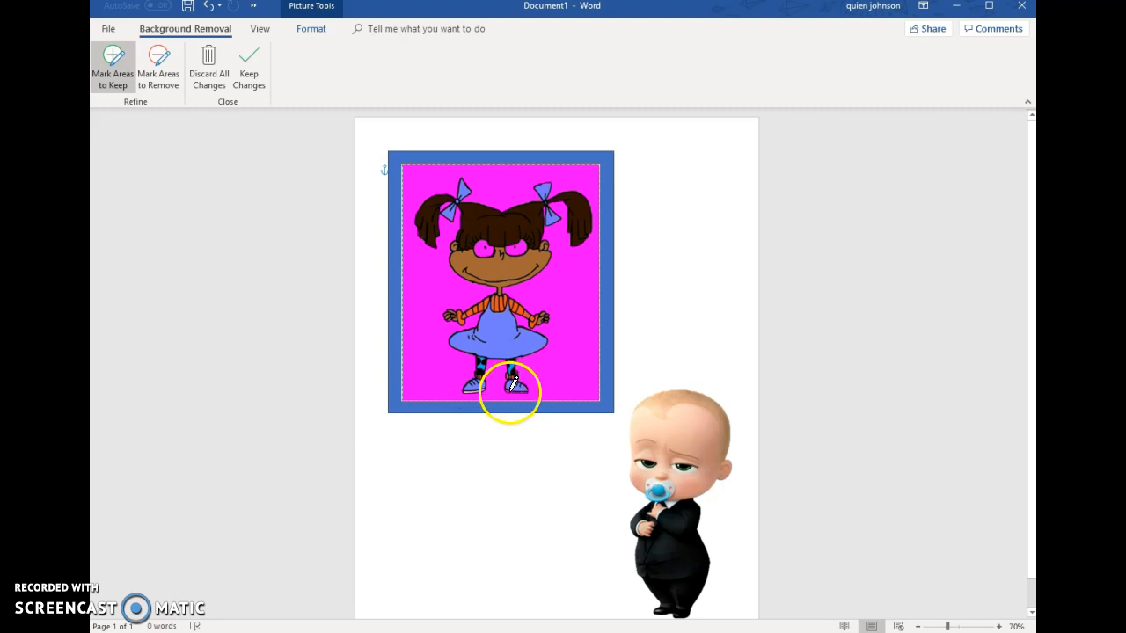
left_click(482, 249)
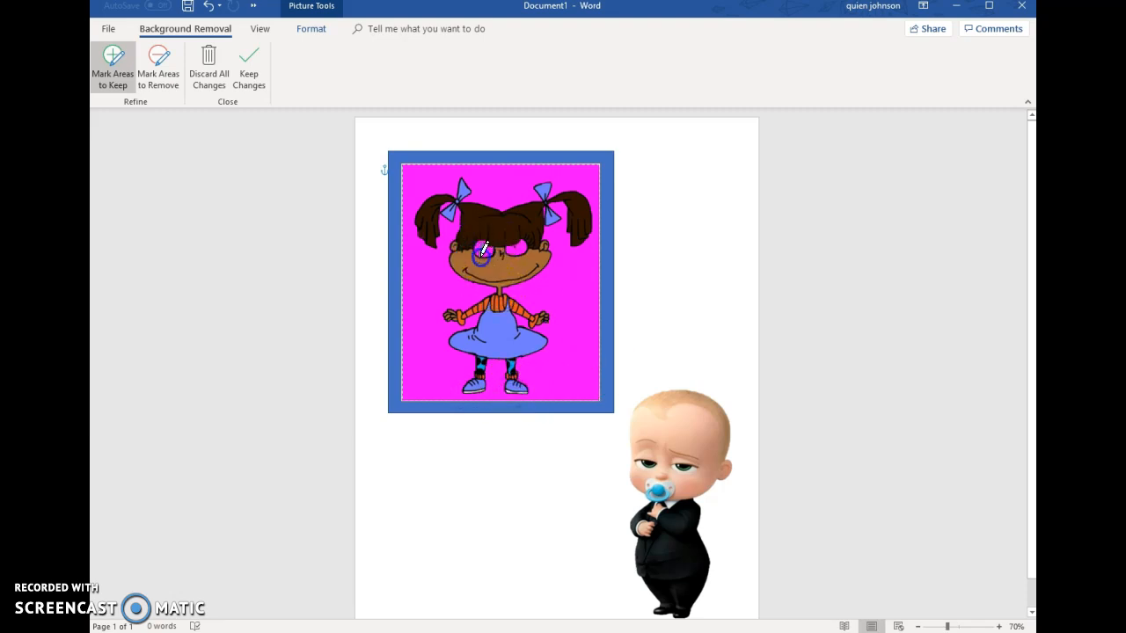
left_click(527, 233)
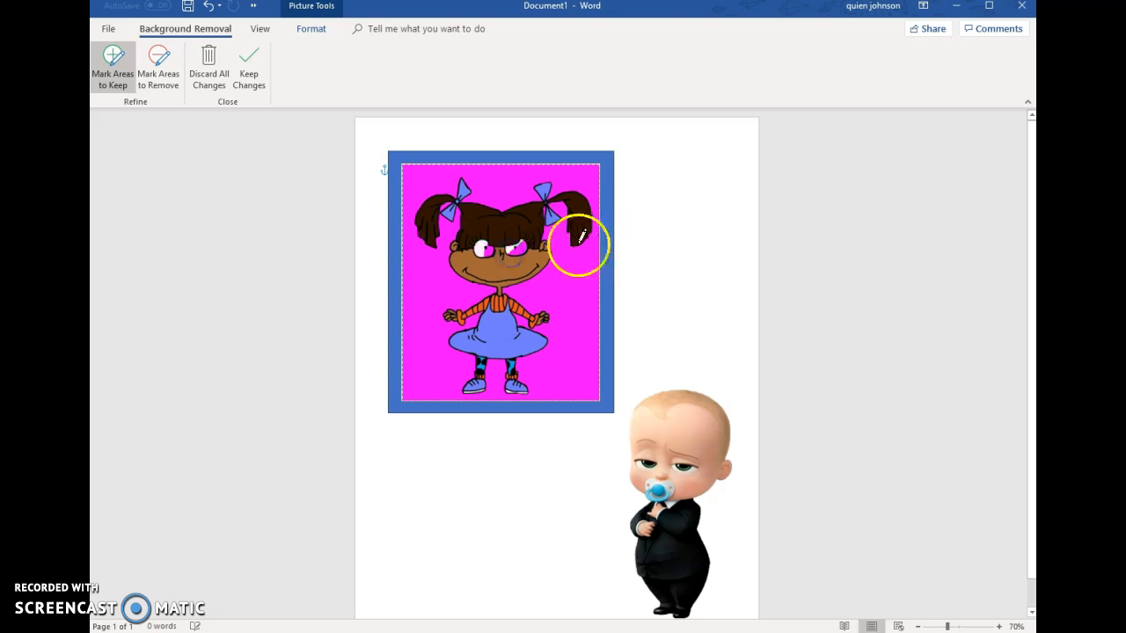
left_click_drag(525, 248, 470, 253)
left_click(517, 387)
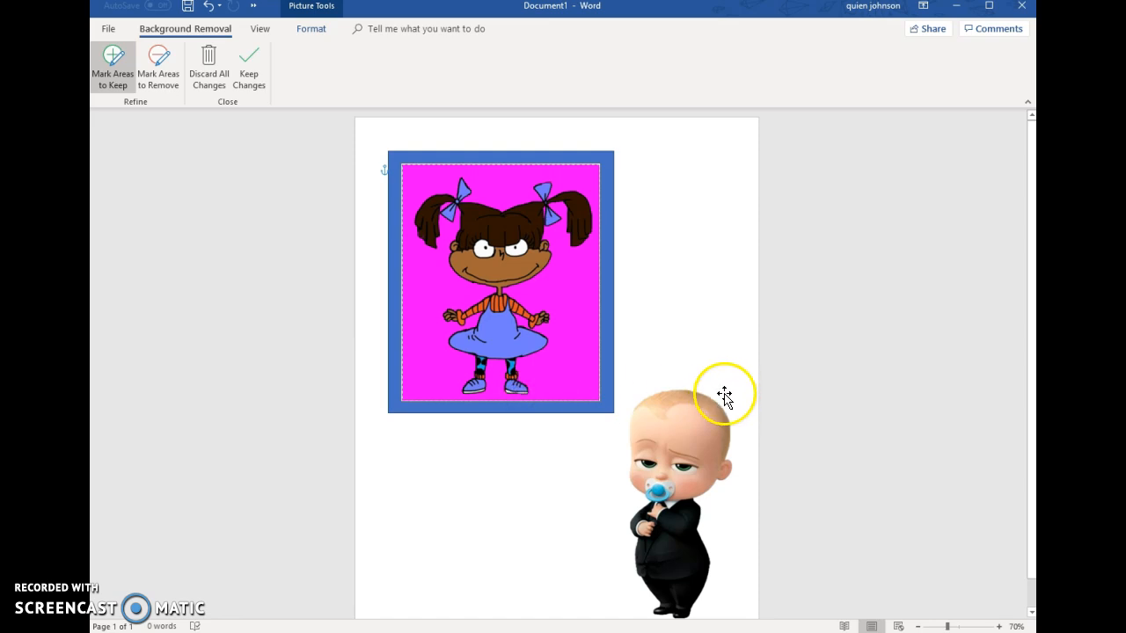
Mark the girl's left pigtail and the right hair bow as areas to keep, apply the background removal and deselect the picture
left_click(419, 227)
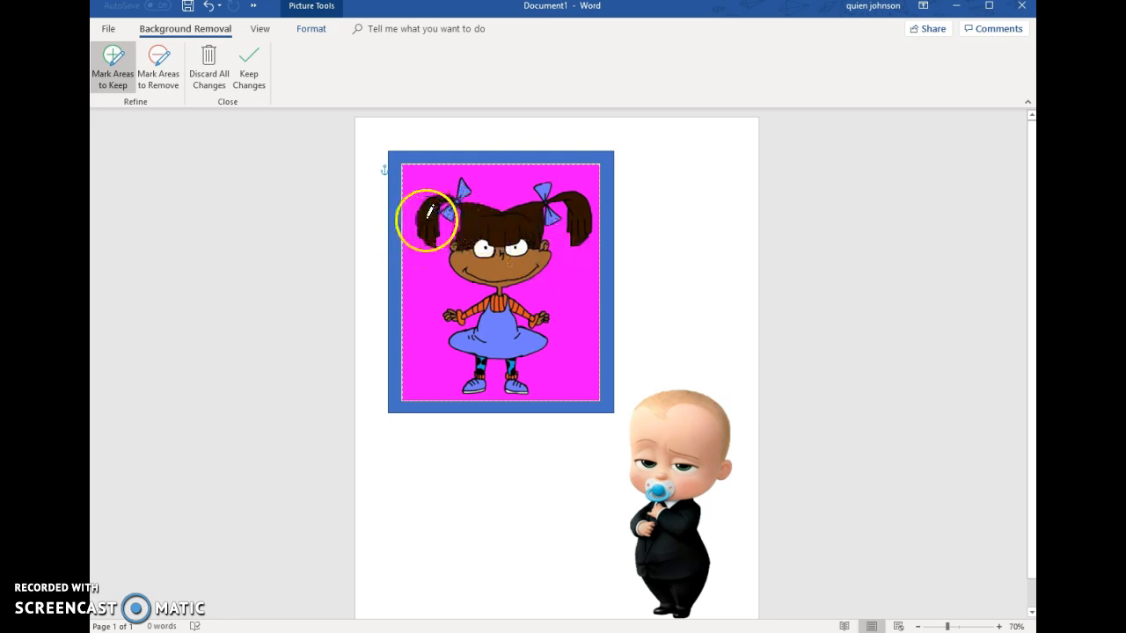
left_click(540, 220)
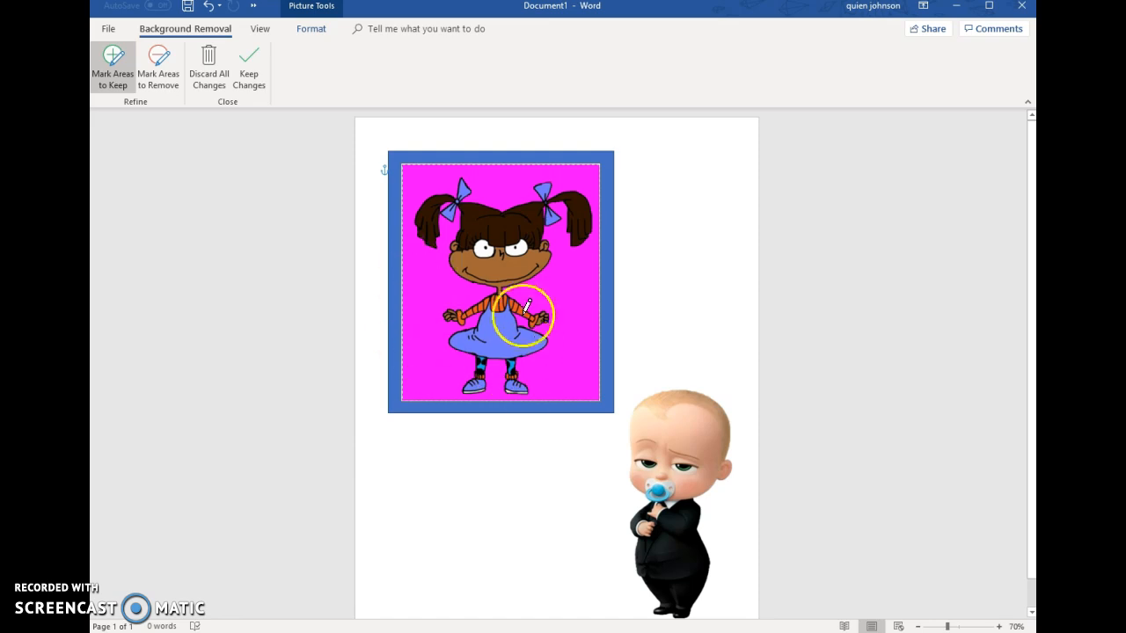
left_click(244, 74)
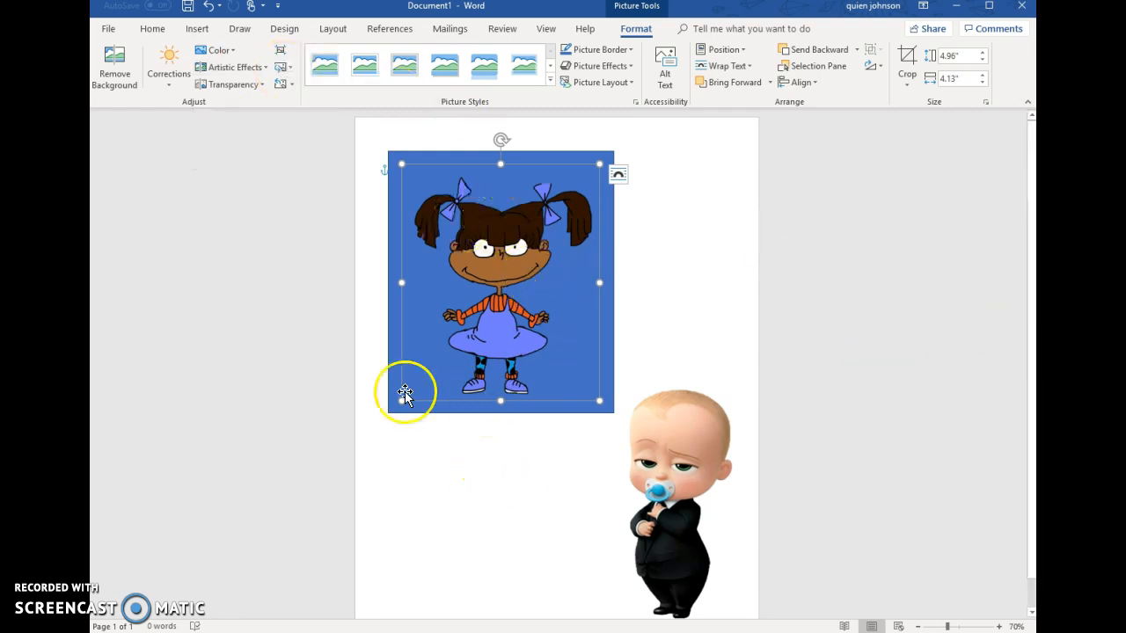
right_click(517, 265)
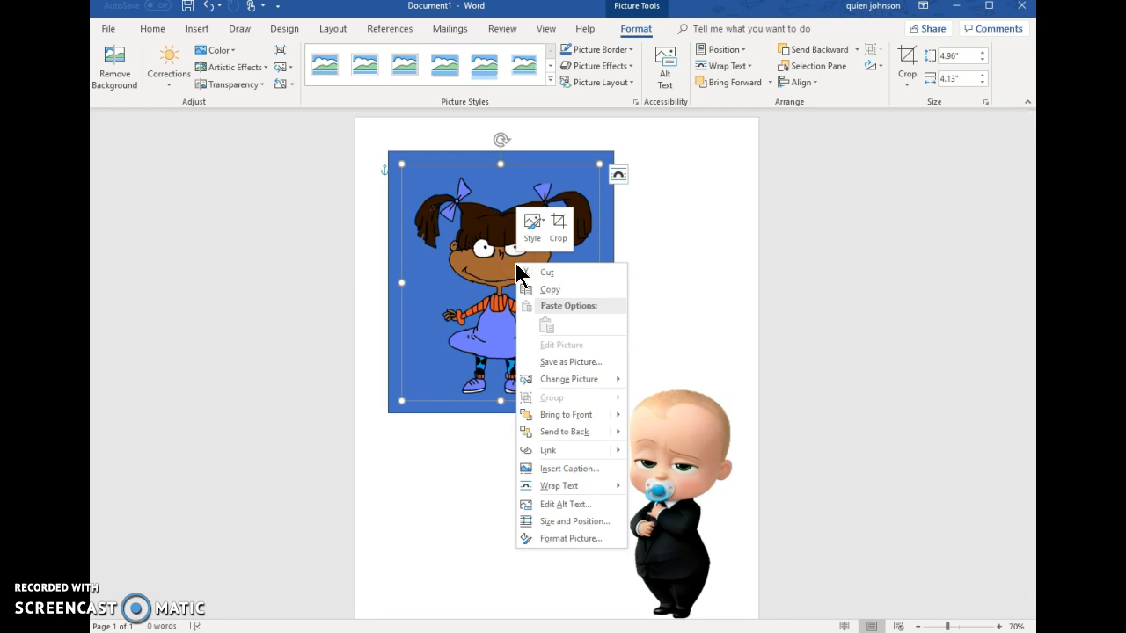
left_click(462, 232)
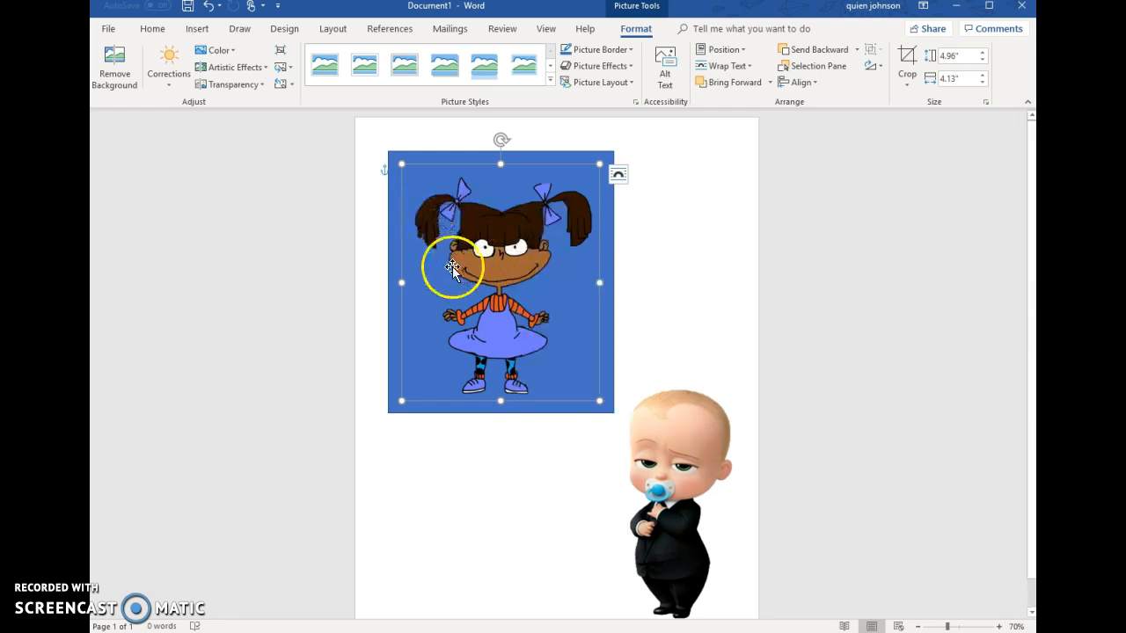
left_click(653, 213)
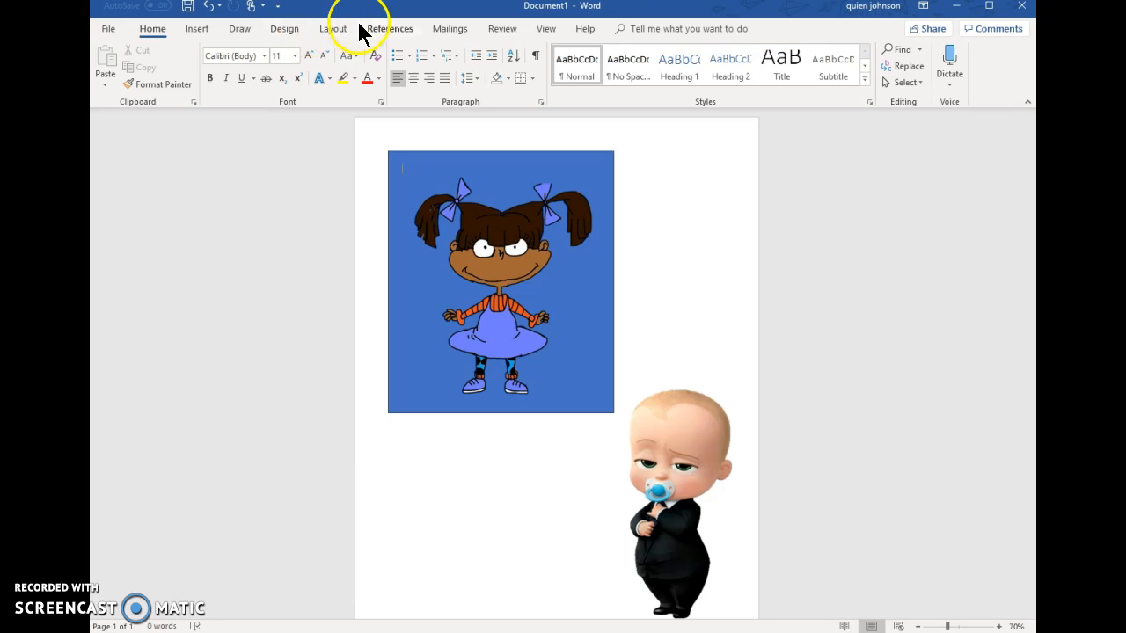
Reopen the girl picture's background removal, mark the left pigtail beside the bow as an area to keep, and apply the changes
left_click(463, 249)
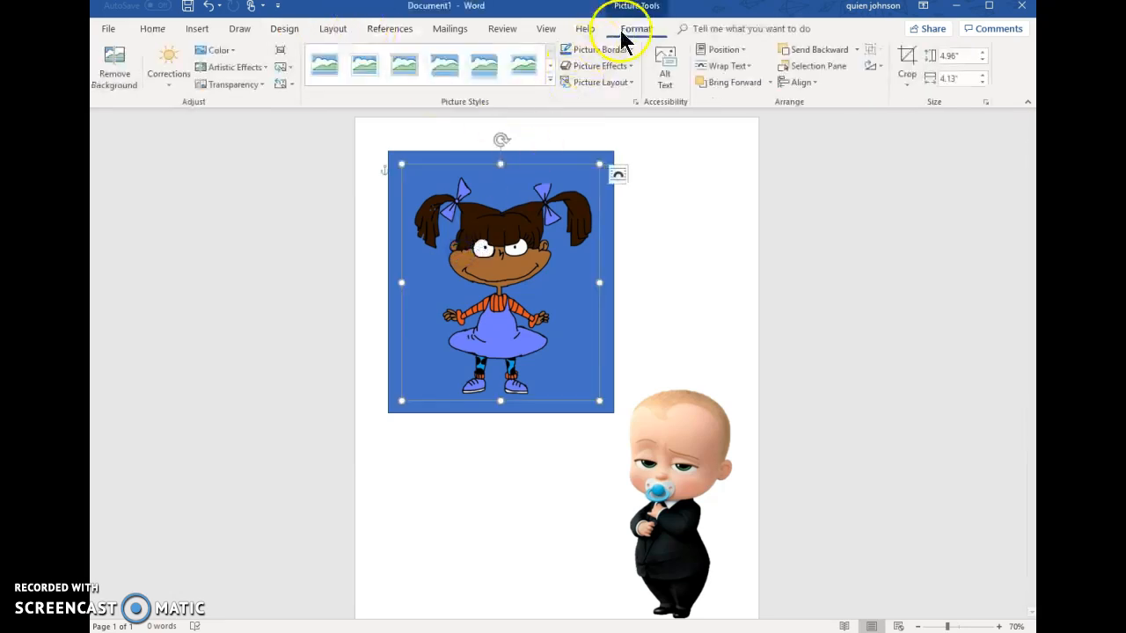
left_click(106, 74)
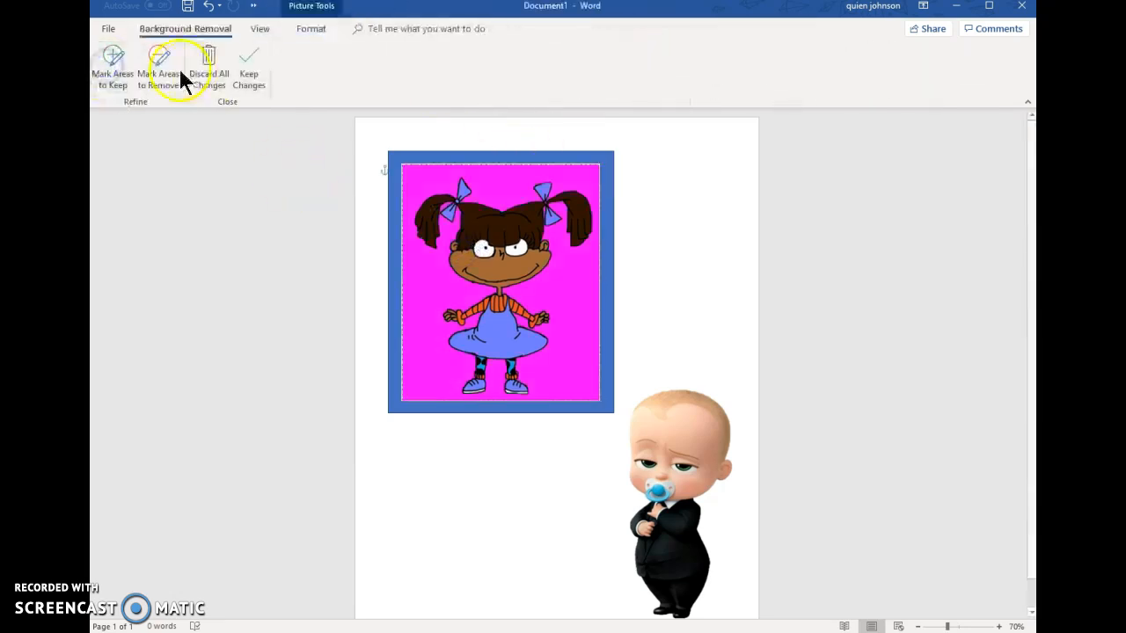
left_click(129, 73)
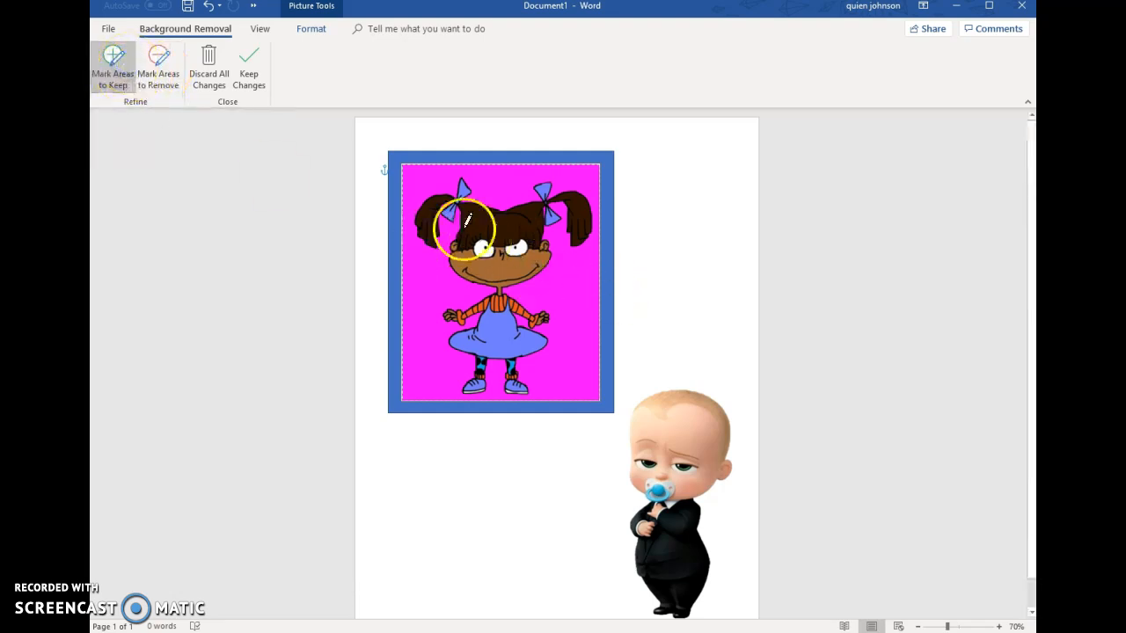
left_click_drag(453, 204, 437, 203)
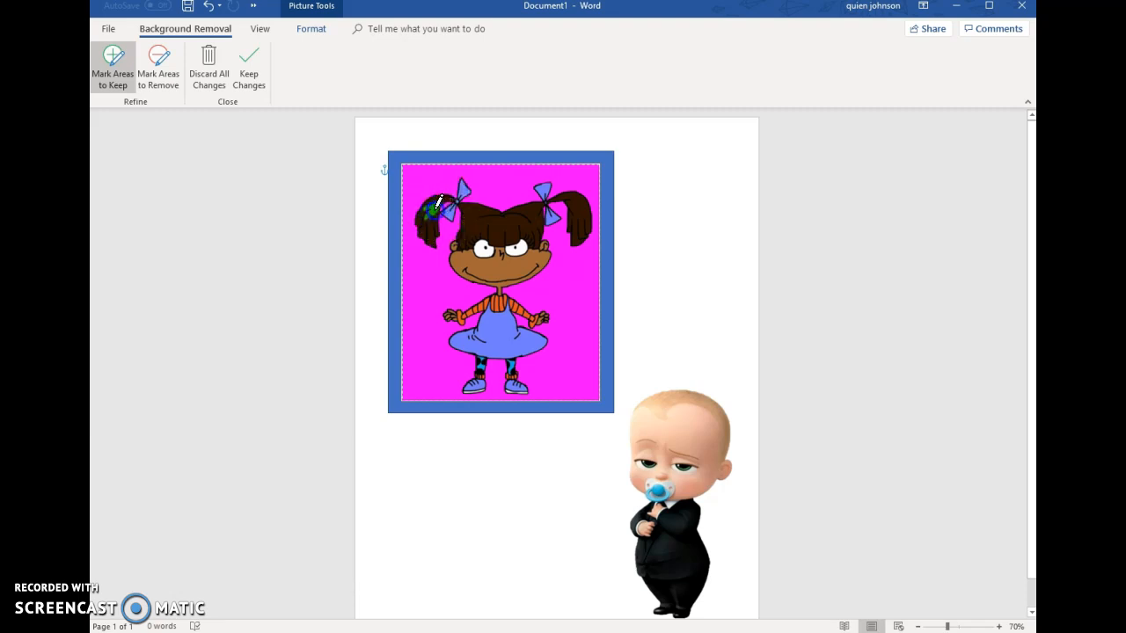
left_click(578, 330)
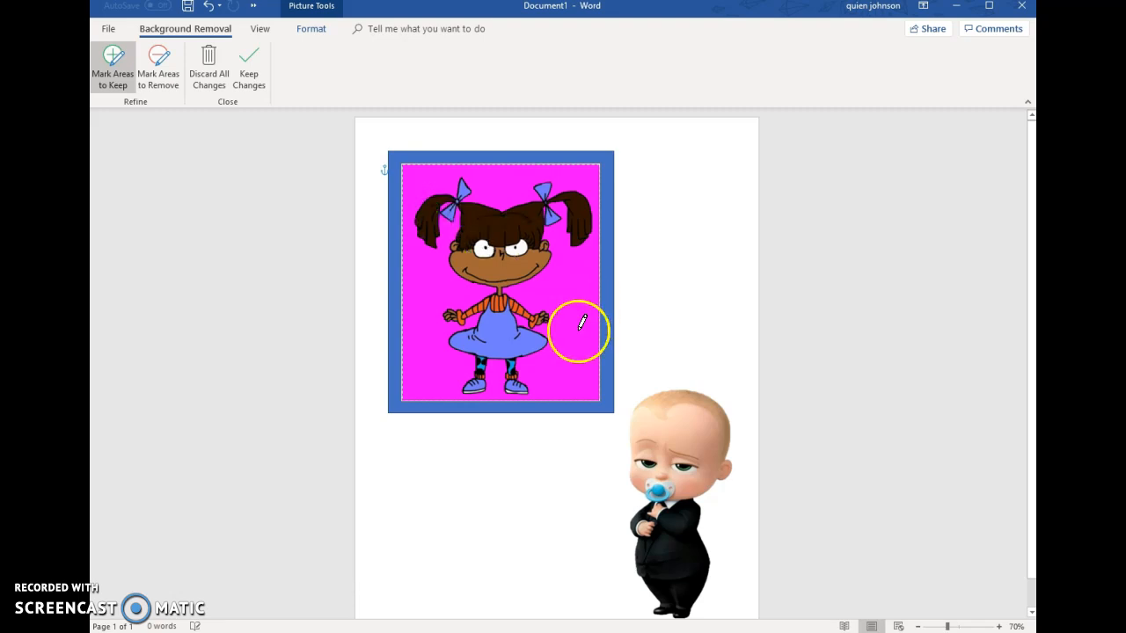
left_click(255, 66)
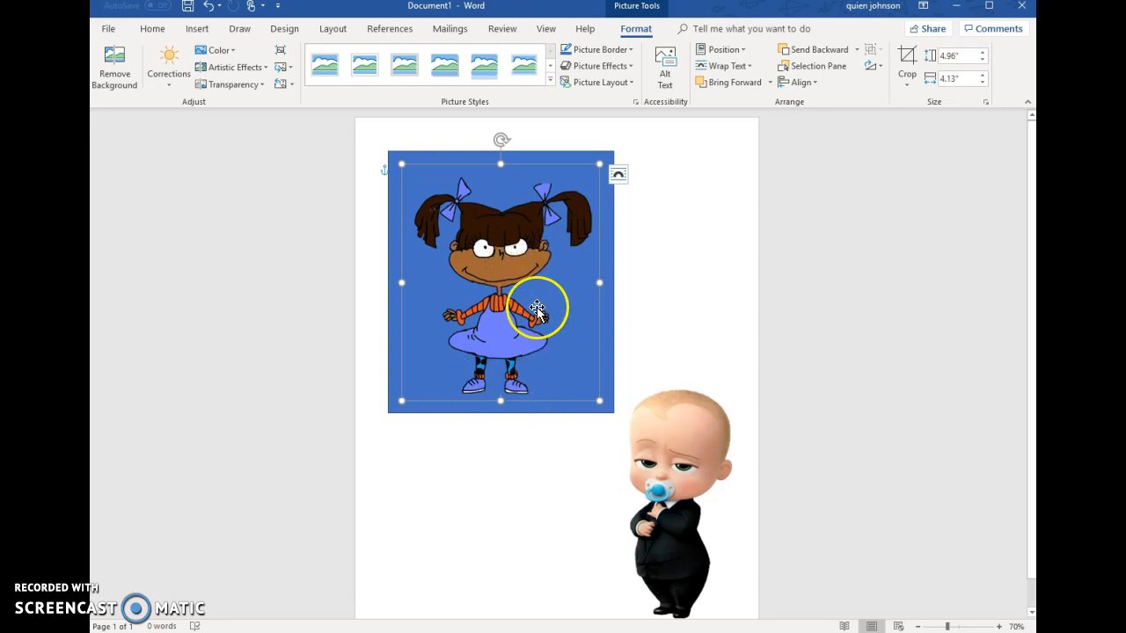
Copy the girl picture, switch to Publisher and create a blank 8.5 x 11" publication
right_click(482, 249)
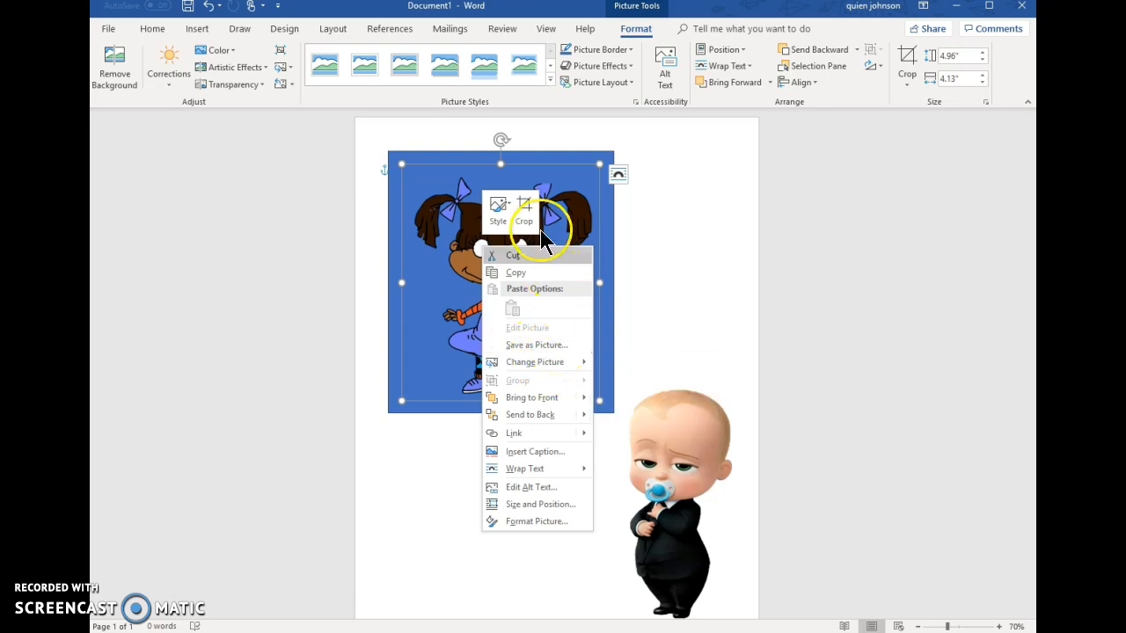
left_click(465, 289)
right_click(457, 239)
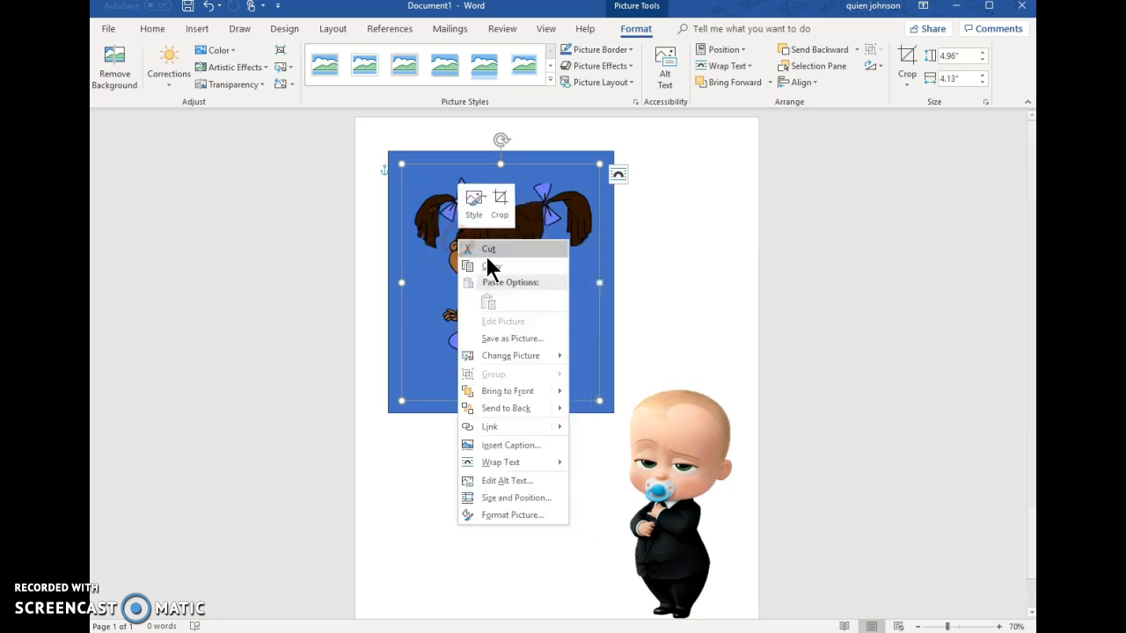
left_click(490, 268)
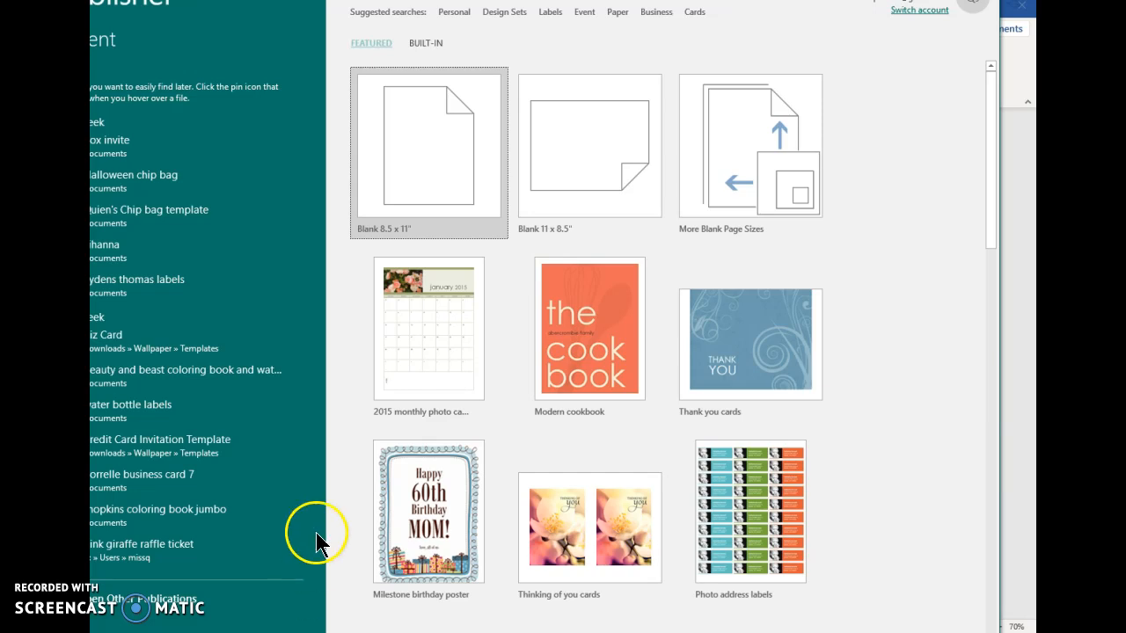
double_click(416, 114)
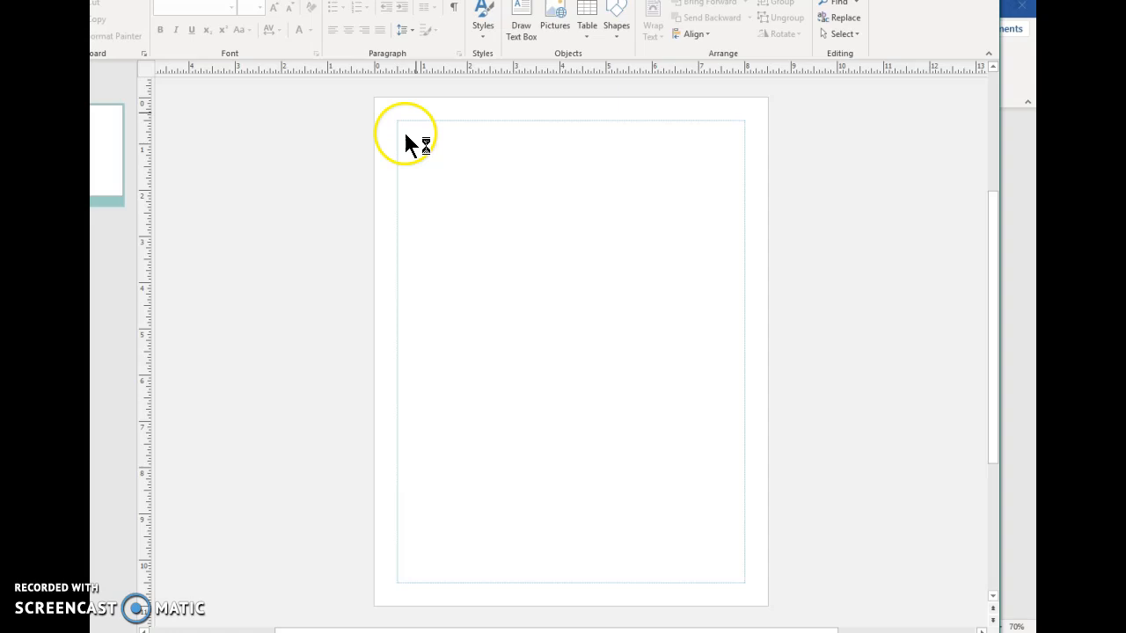
Paste the girl picture into the publication, shrink it and place it in the upper right corner of the page
left_click(438, 167)
left_click(463, 212)
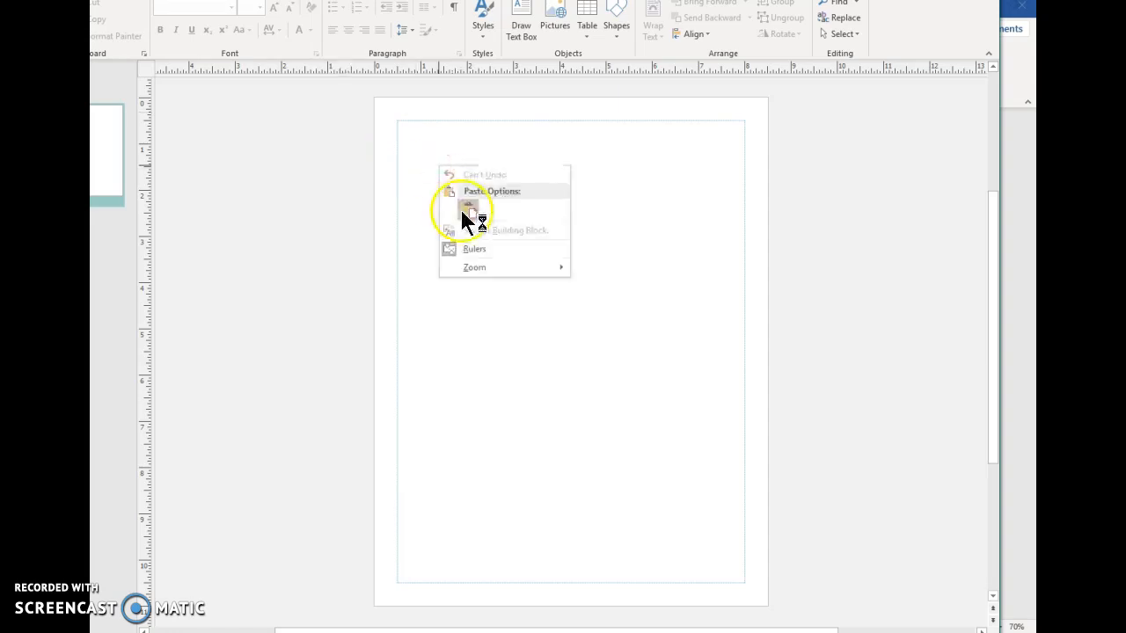
left_click_drag(478, 181, 878, 298)
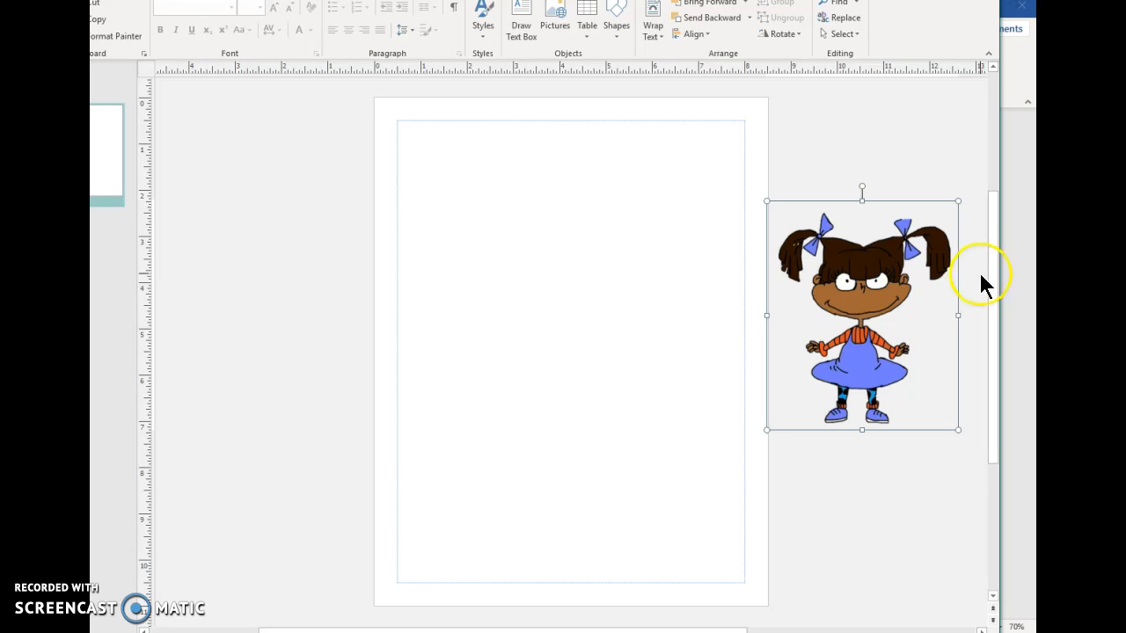
left_click_drag(889, 251, 540, 191)
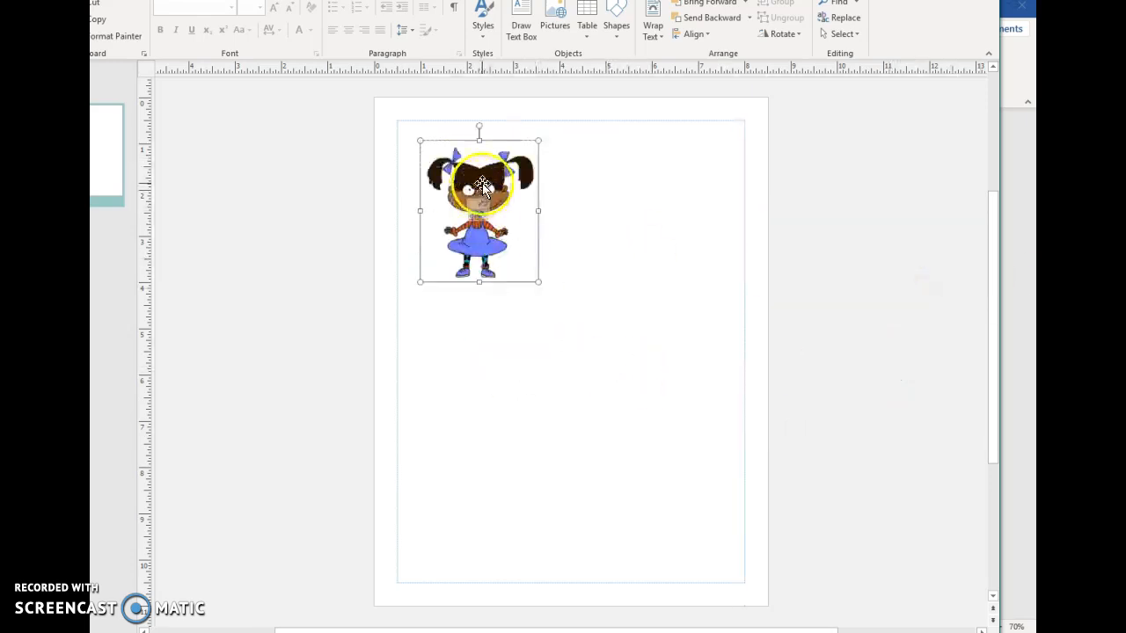
left_click_drag(482, 174, 674, 167)
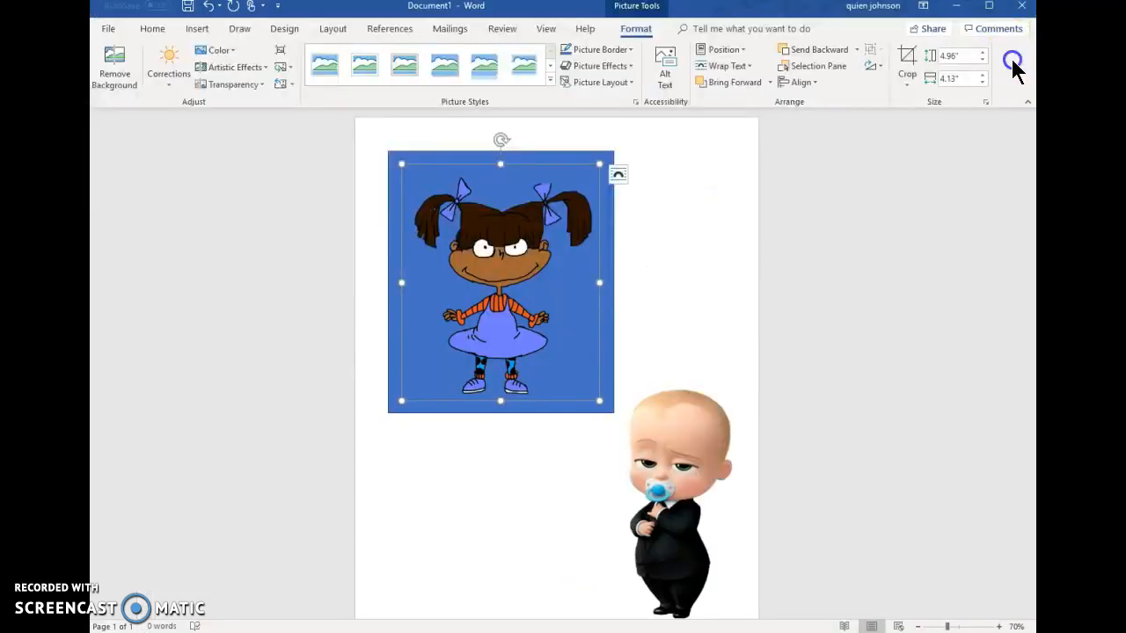
In Word, move the baby picture up beside the blue rectangle and save it as PNG "Boss Baby with pacifier" in the PNG images folder
left_click_drag(648, 515, 680, 492)
left_click_drag(678, 448, 664, 375)
right_click(665, 375)
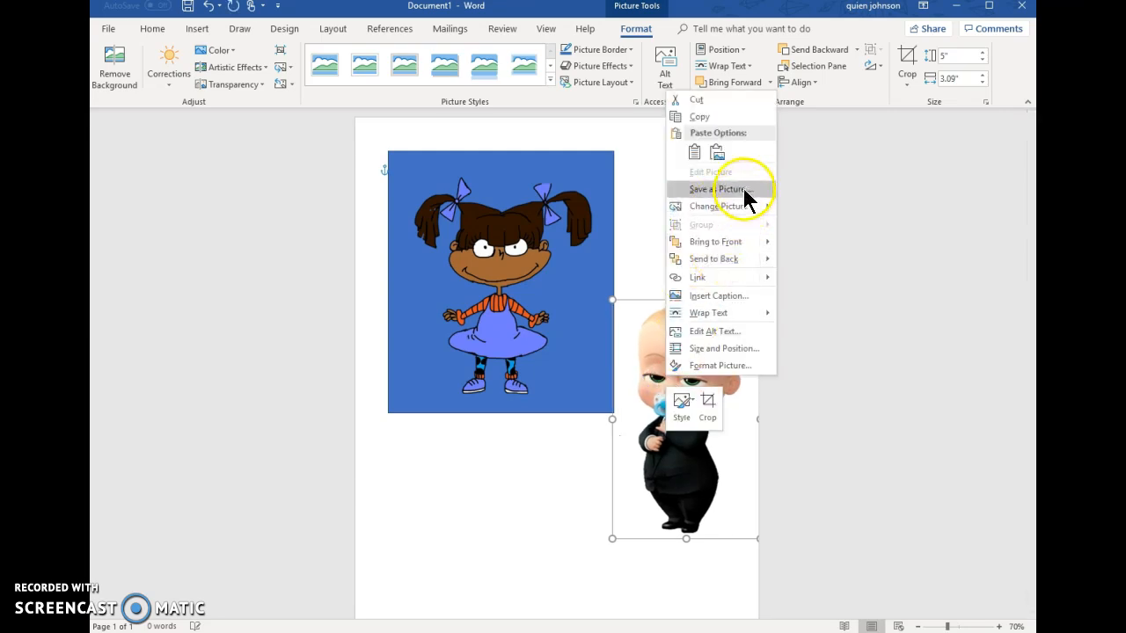
left_click(724, 188)
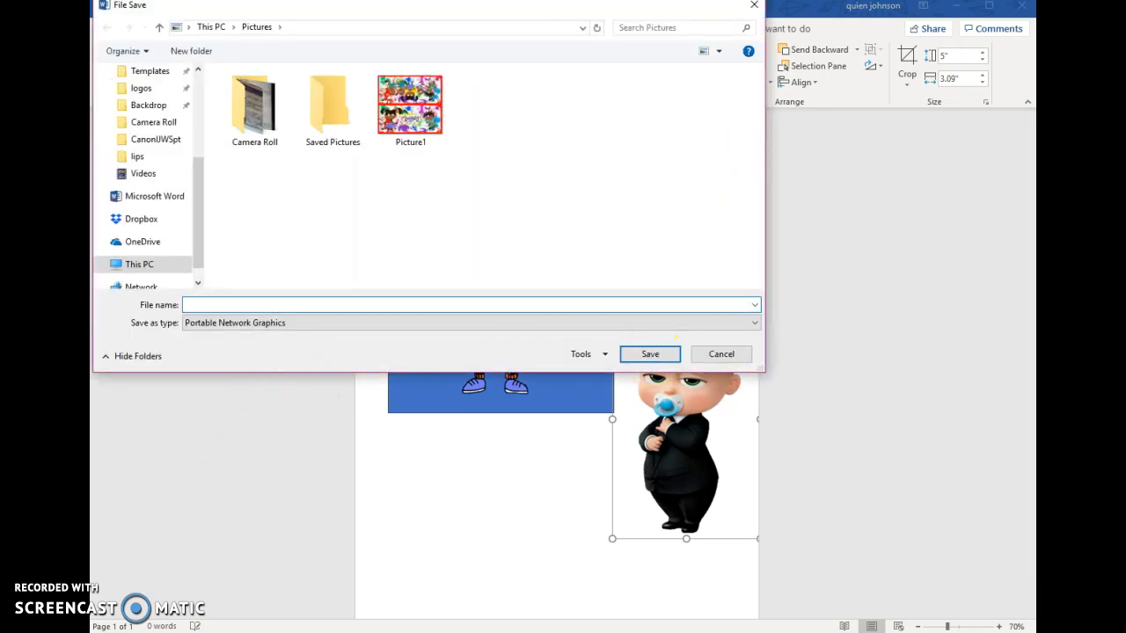
scroll(150, 189, "up", 2)
left_click(151, 106)
left_click(211, 306)
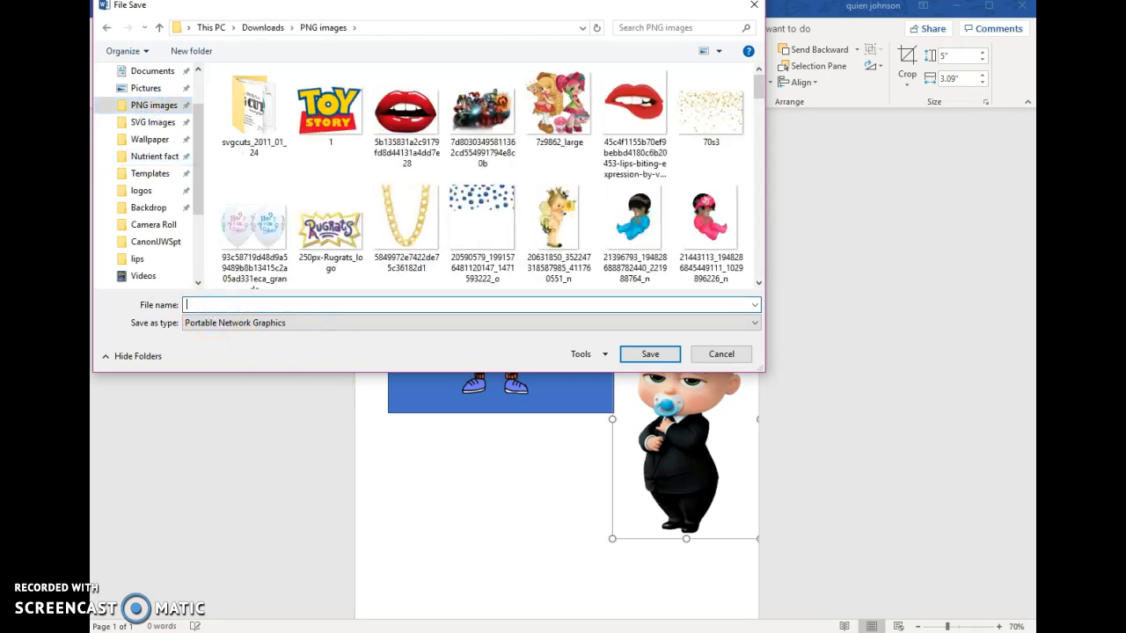
type("Boss Baby with pacifier")
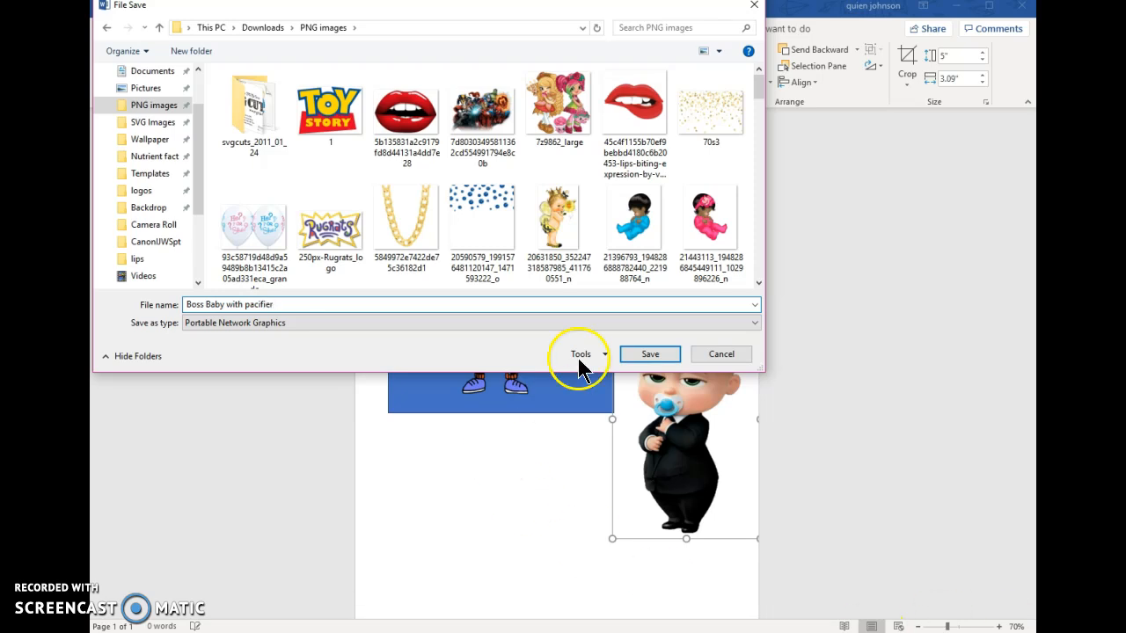
left_click(652, 354)
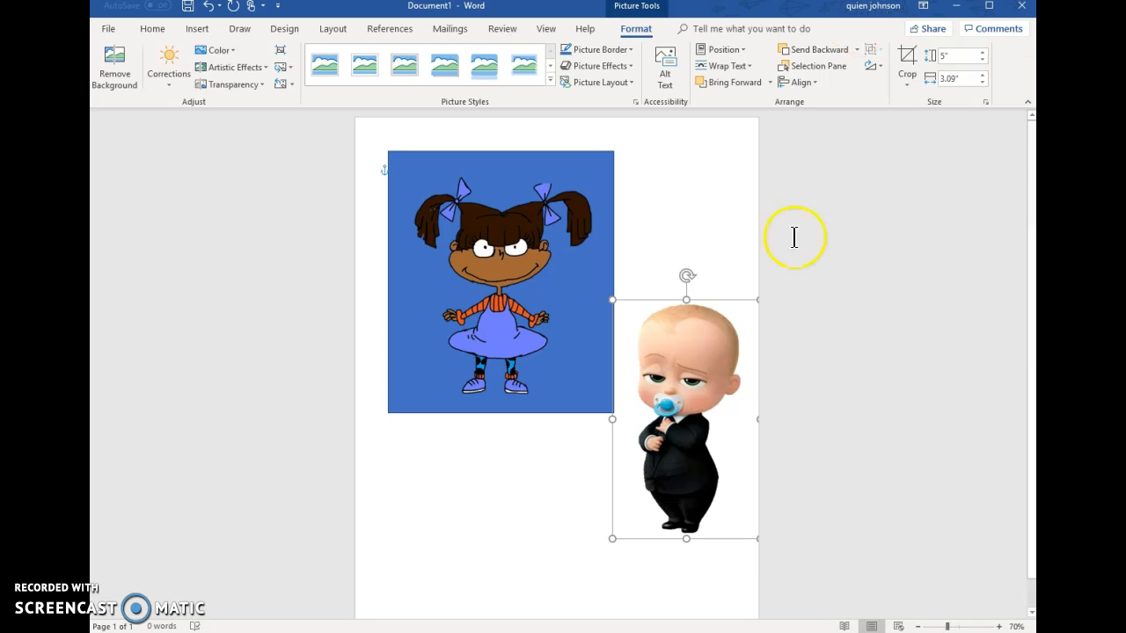
Copy the baby picture from the Word document and paste it into the Publisher page
left_click(719, 371)
right_click(720, 371)
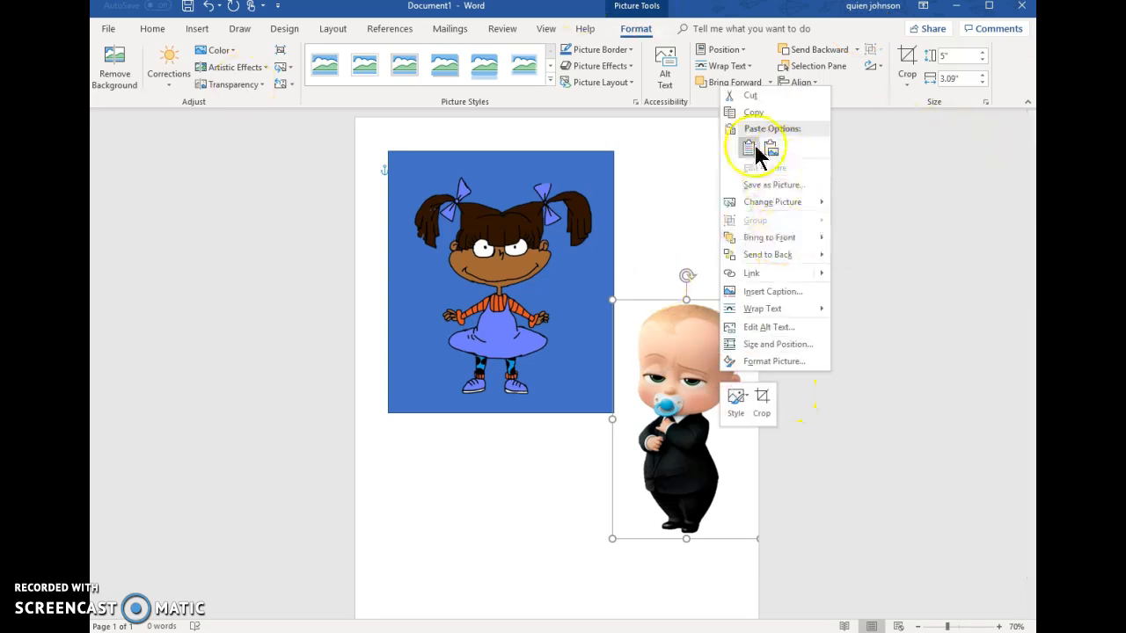
left_click(752, 111)
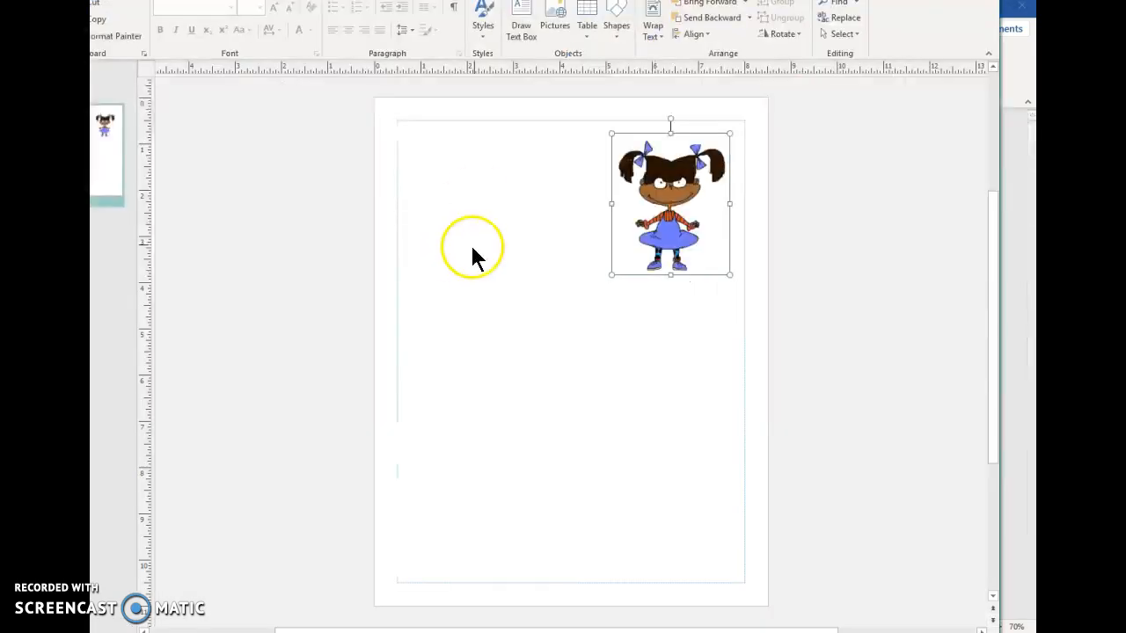
right_click(478, 209)
left_click(506, 251)
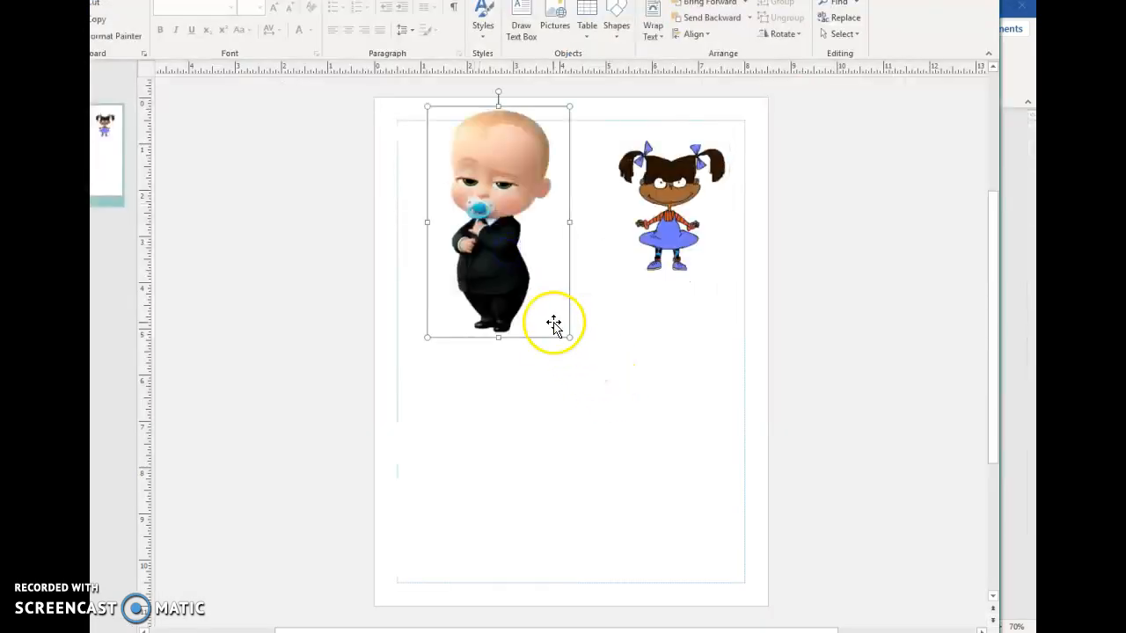
Shrink the pasted baby picture to about the girl's height and place it to the left of her near the page top
left_click_drag(510, 258, 910, 322)
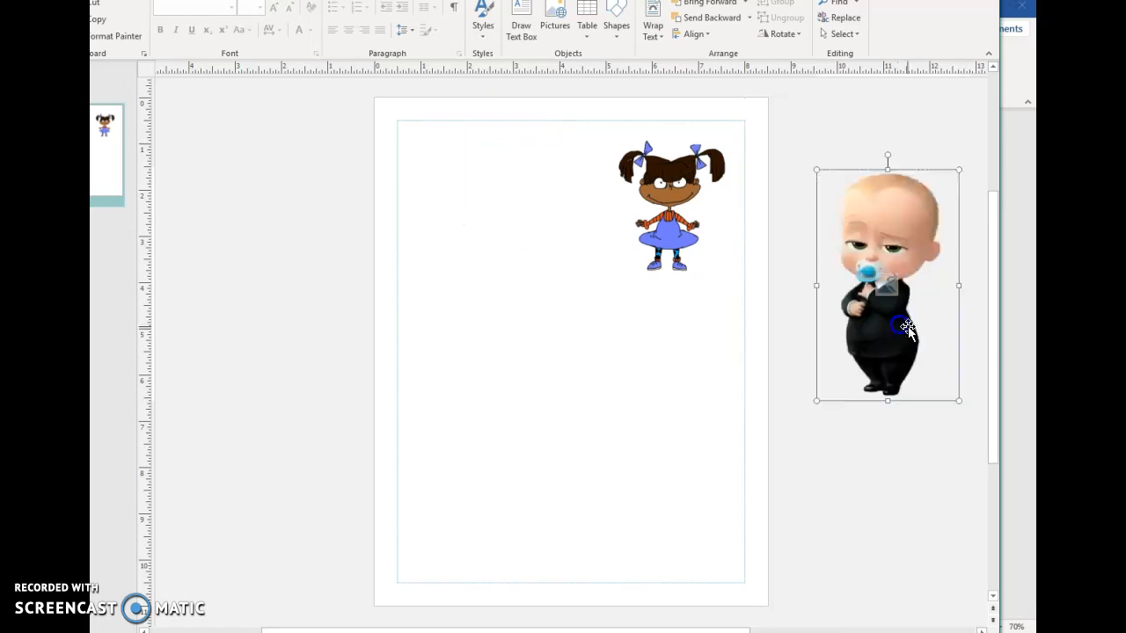
left_click_drag(958, 394, 877, 300)
left_click_drag(857, 248, 543, 220)
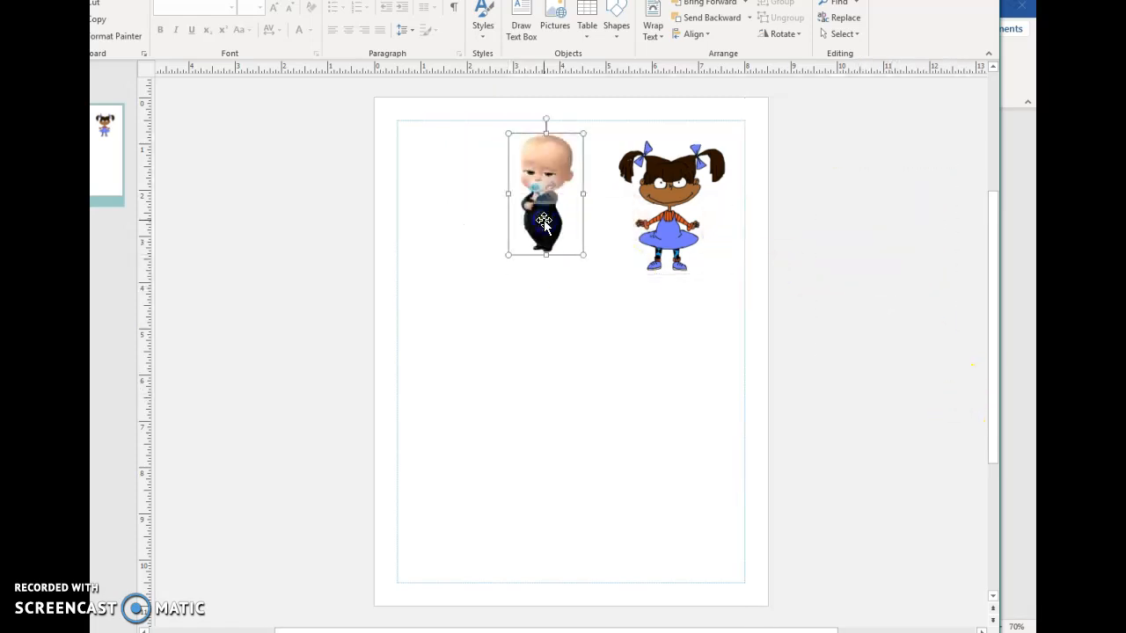